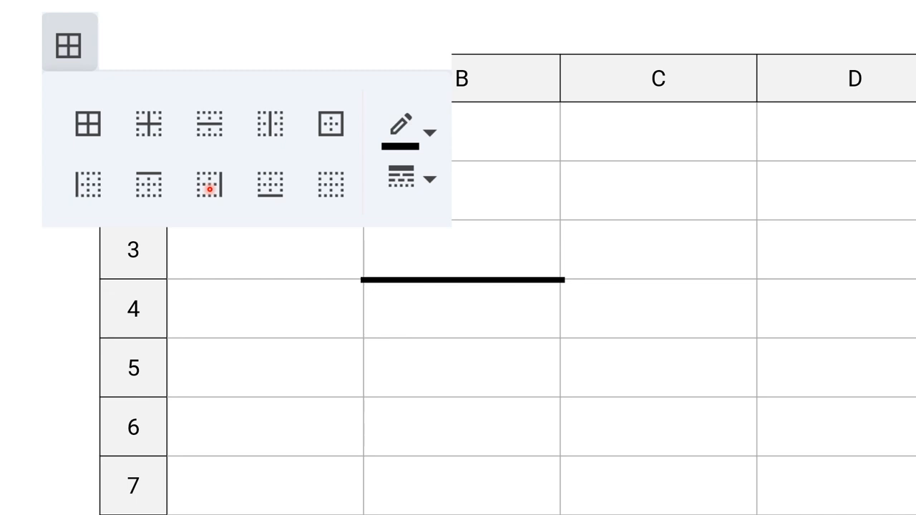
left_click(210, 187)
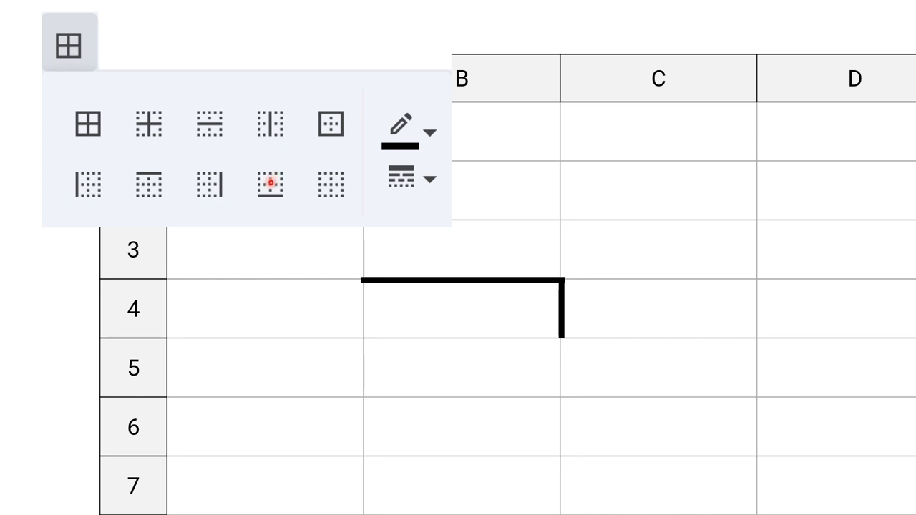
left_click(270, 180)
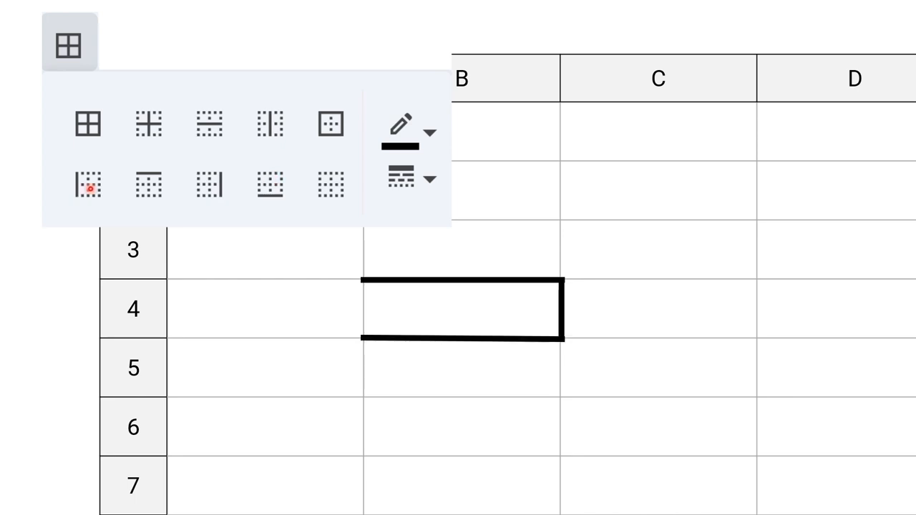
left_click(88, 185)
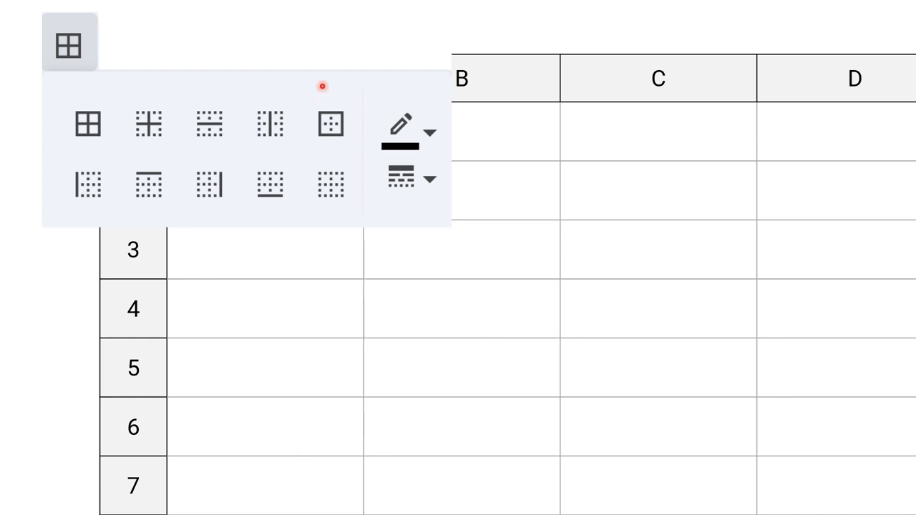
left_click(329, 126)
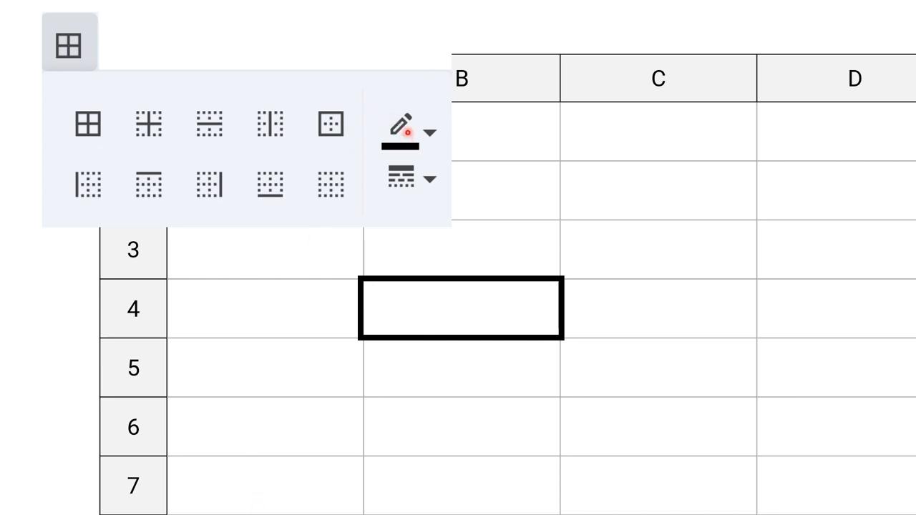
left_click(408, 132)
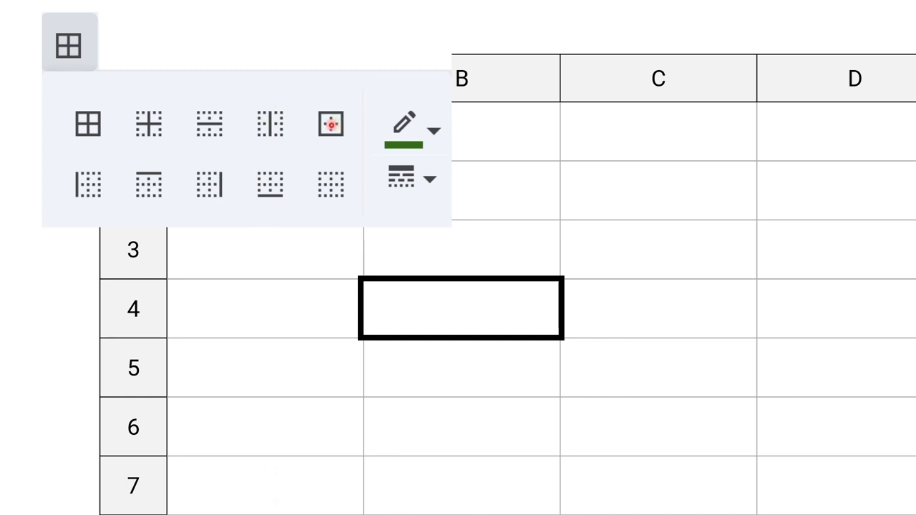
left_click(331, 124)
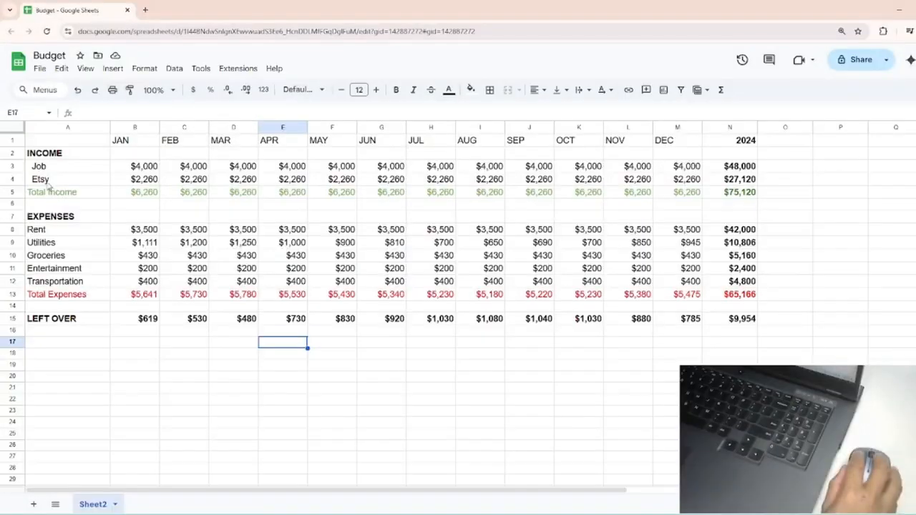
left_click_drag(49, 183, 729, 186)
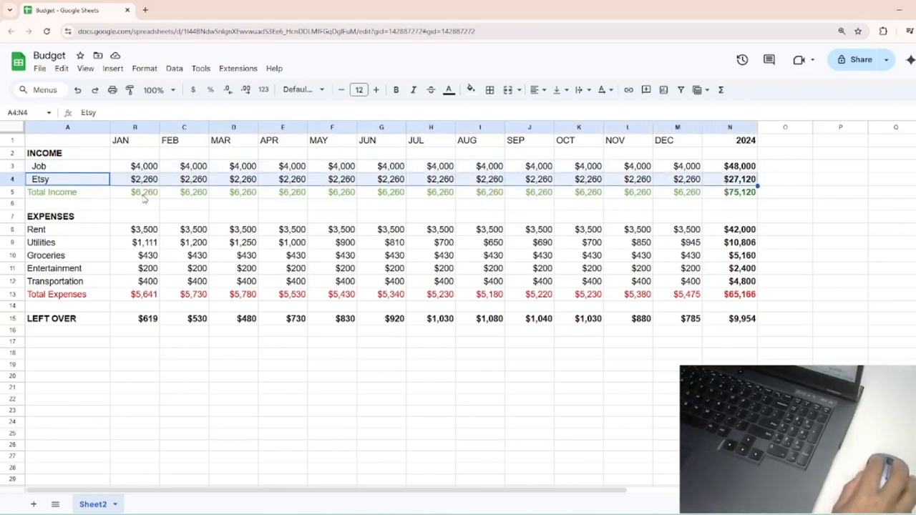
left_click(143, 198)
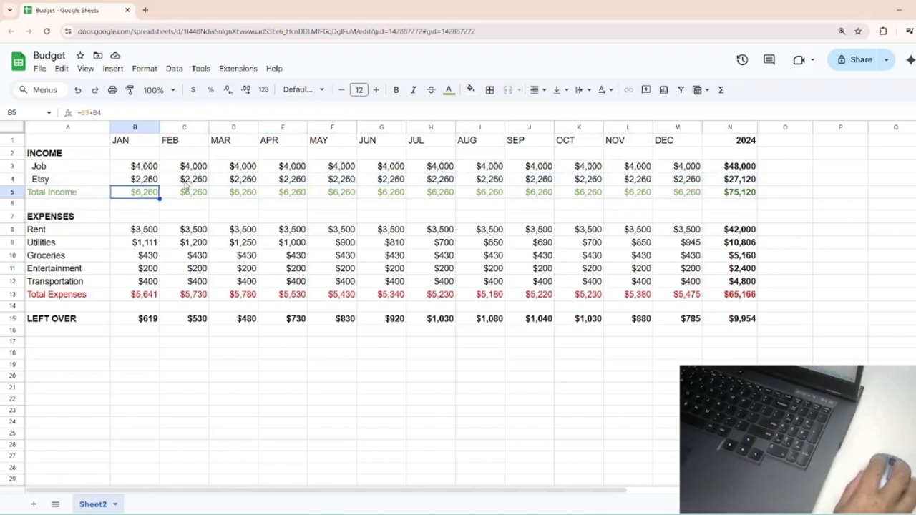
left_click(146, 184)
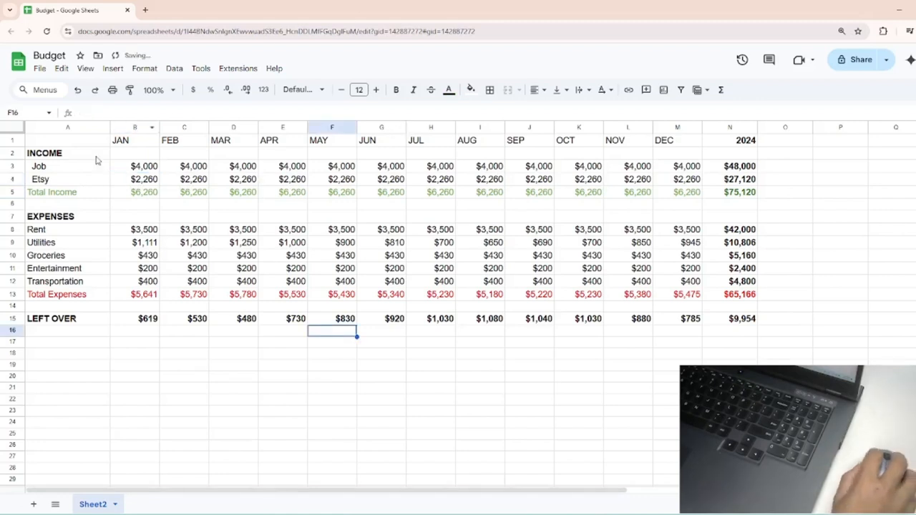
left_click(89, 183)
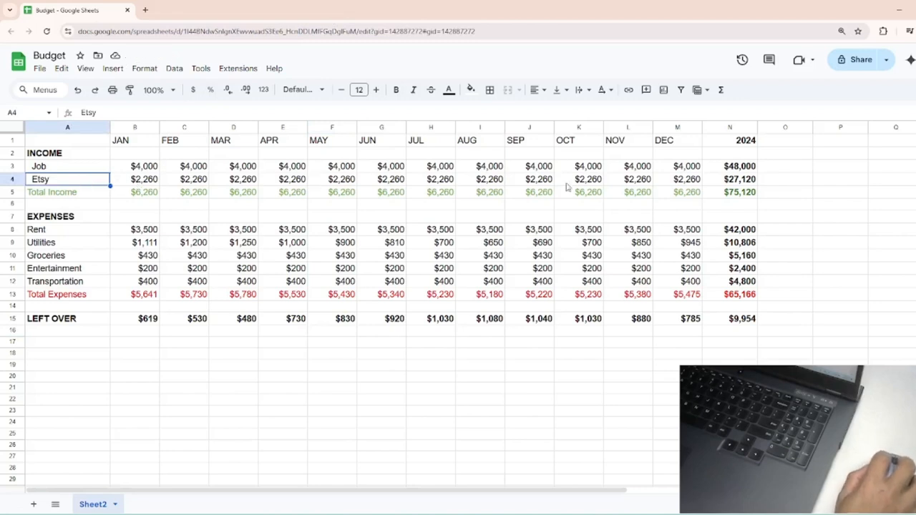
Step: Add a bottom border beneath the Etsy income row across cells A4:N4
left_click_drag(744, 185, 65, 183)
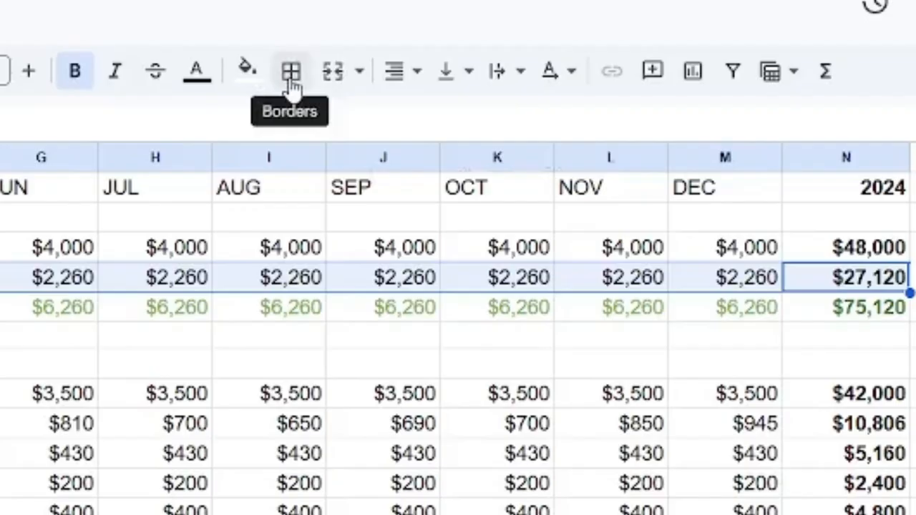
left_click(291, 72)
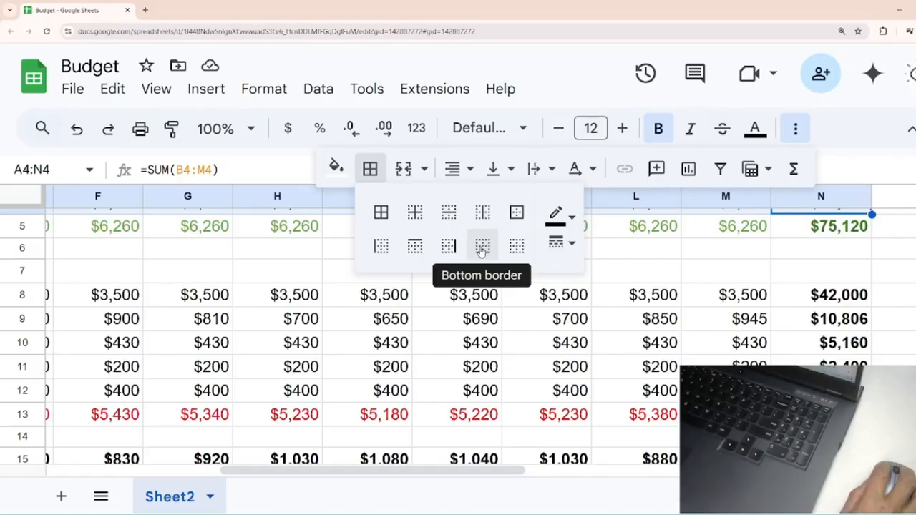
left_click(482, 247)
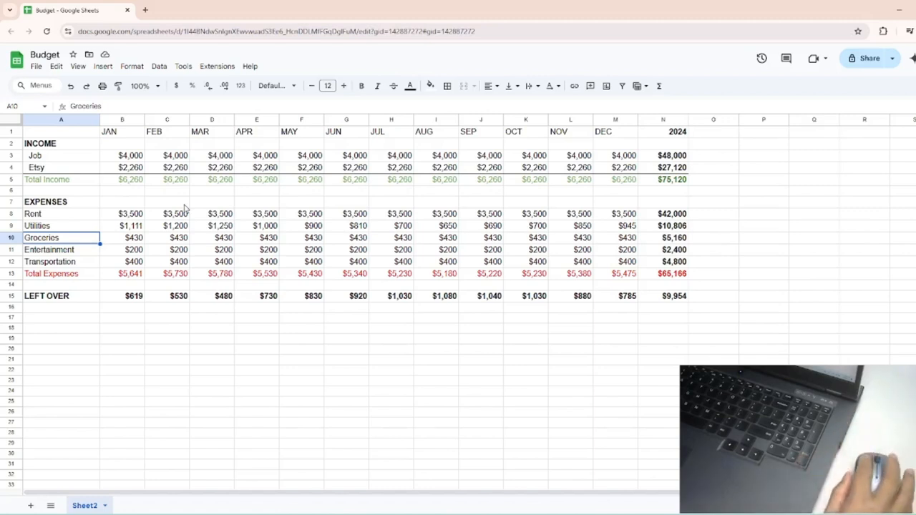
Step: Add a bottom border beneath the Transportation expense row across cells A12:N12
left_click(73, 265)
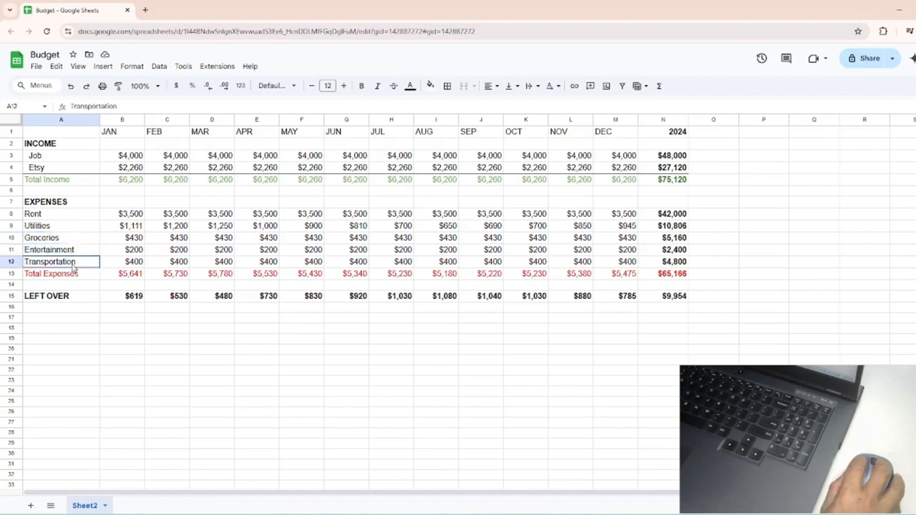
left_click_drag(73, 266, 688, 266)
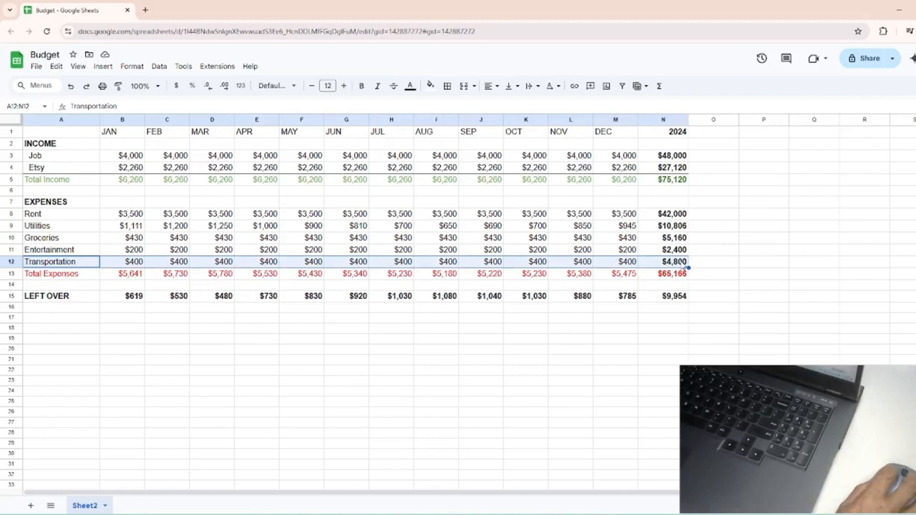
left_click(448, 87)
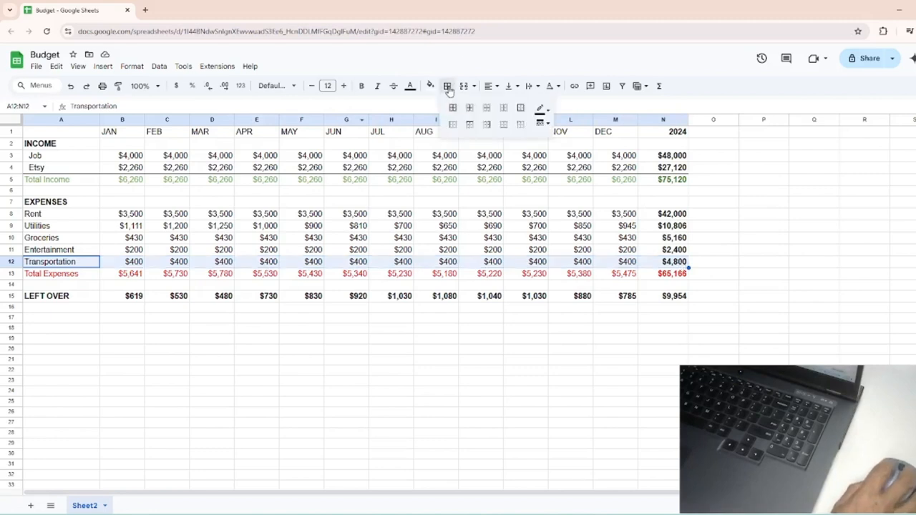
left_click(505, 125)
left_click(454, 309)
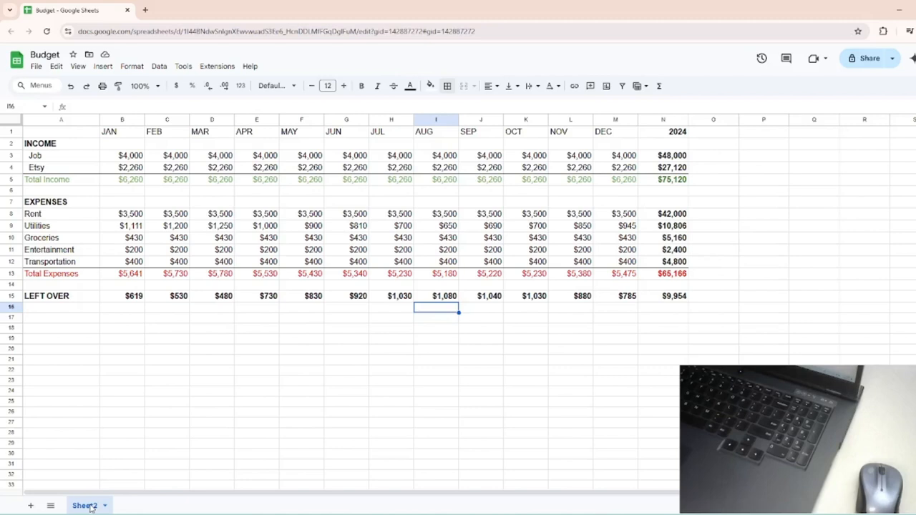
left_click_drag(212, 339, 212, 349)
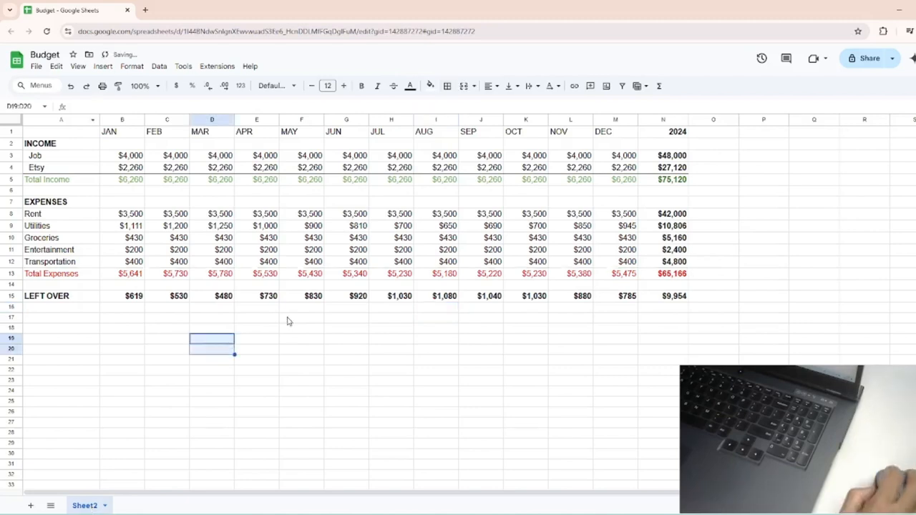
left_click(87, 86)
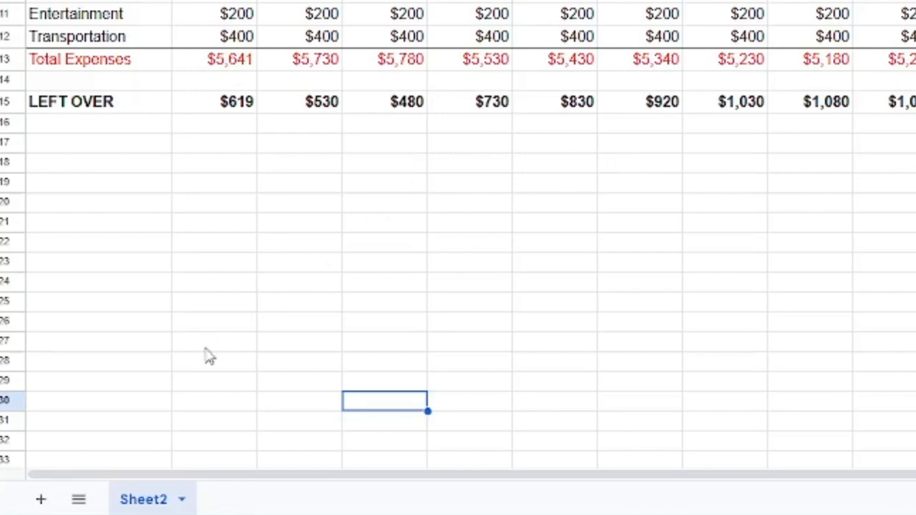
Step: Rename the budget sheet from Sheet2 to 2024
left_click(182, 502)
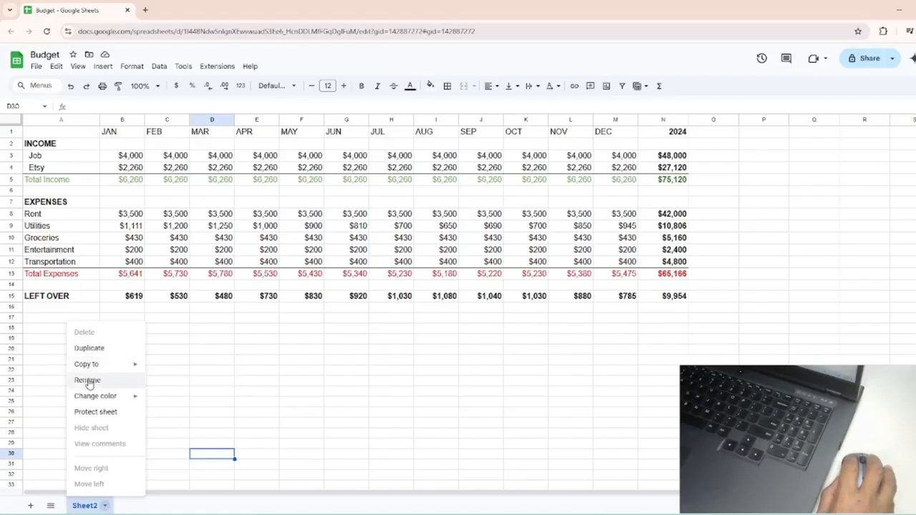
left_click(149, 263)
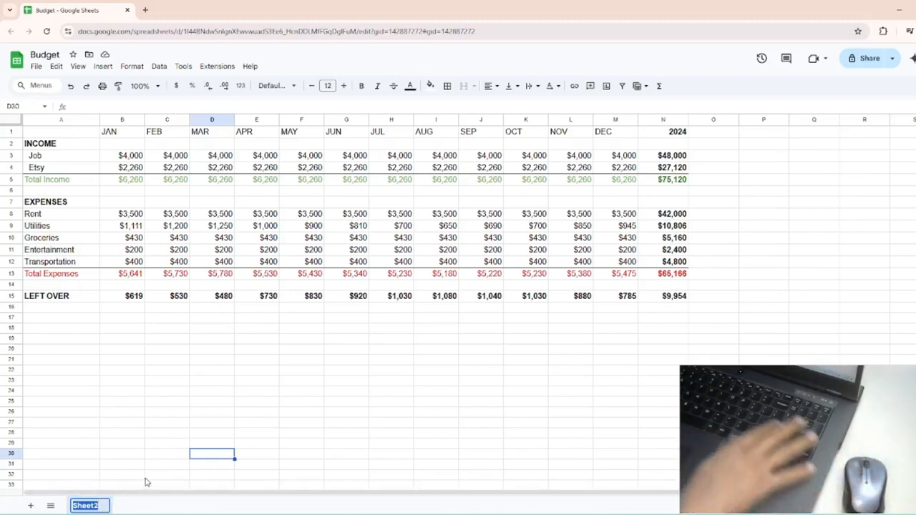
type("2")
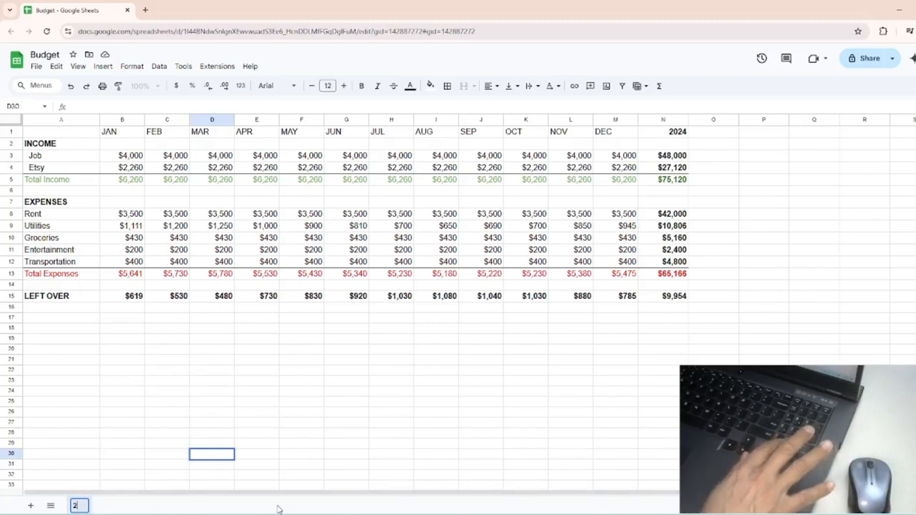
type("024")
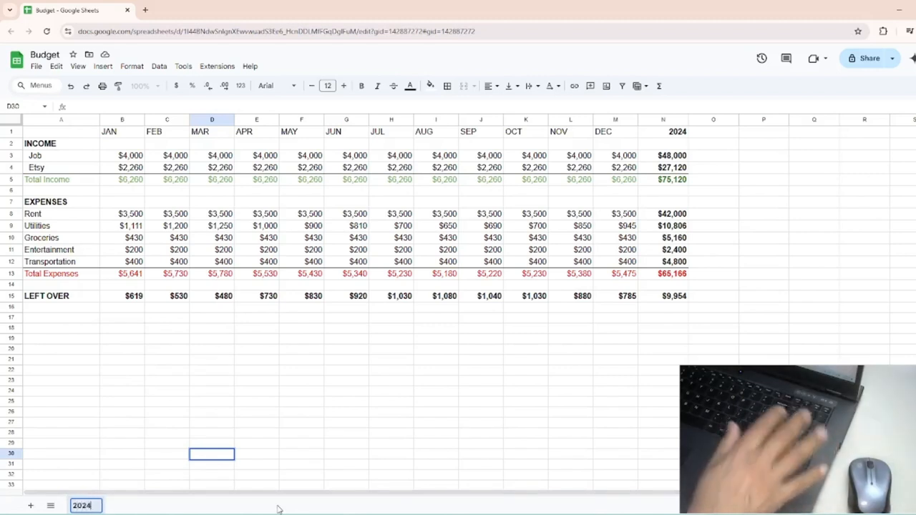
key("Return")
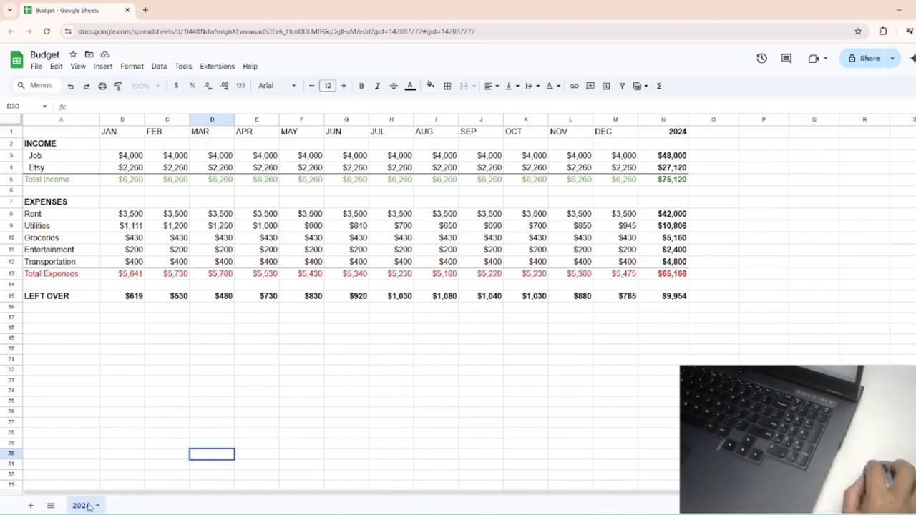
Step: Add a new blank sheet to the workbook and enter Income in its cell A2
left_click(31, 507)
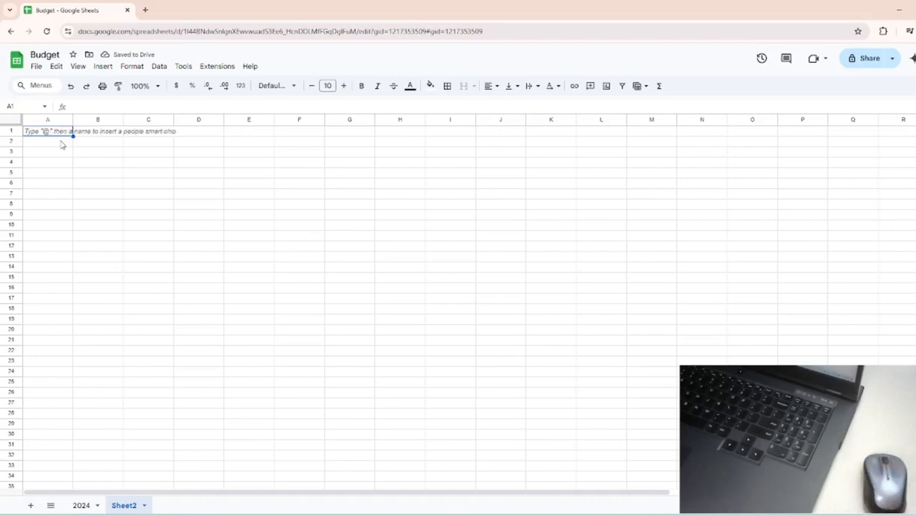
key("Down")
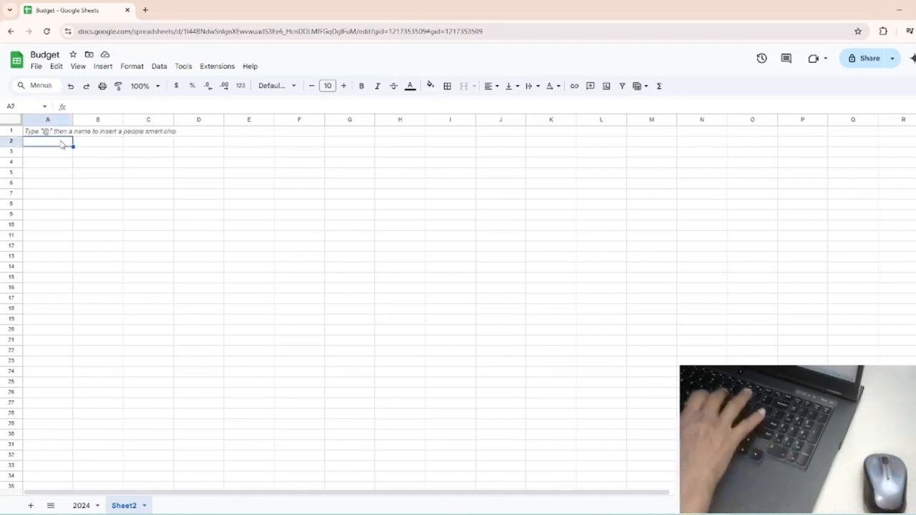
type("INCOM")
key("BackSpace")
key("BackSpace")
key("BackSpace")
key("BackSpace")
key("BackSpace")
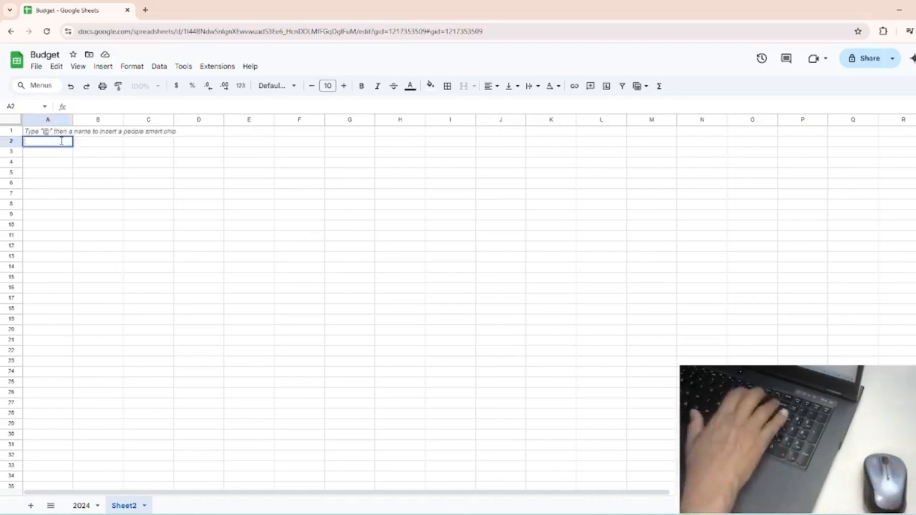
type("IN")
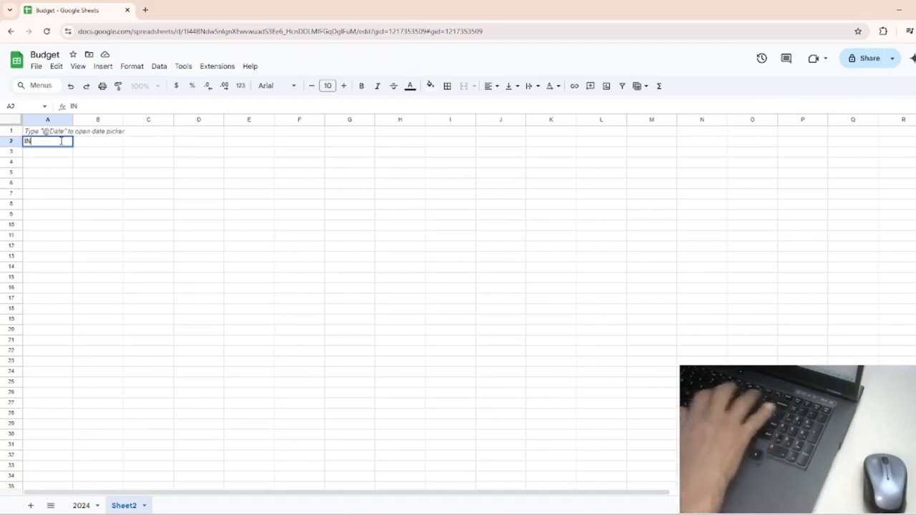
key("BackSpace")
type("ncome")
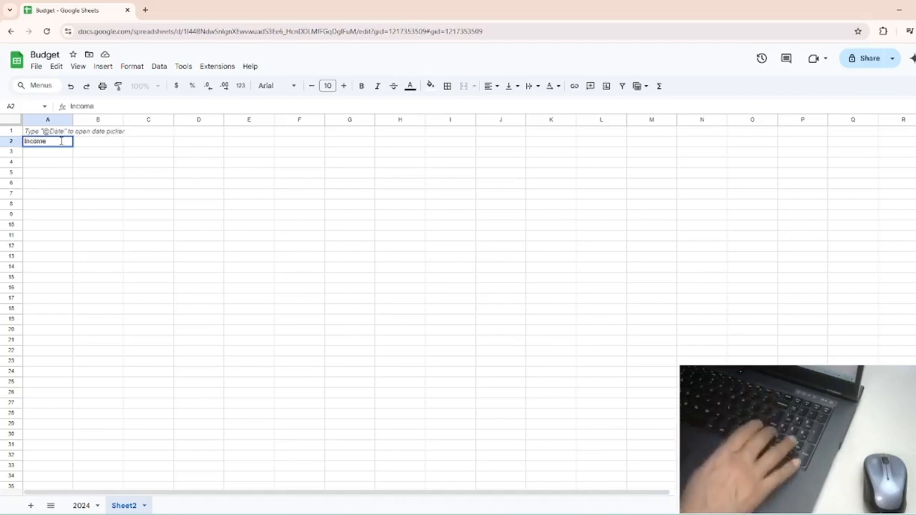
key("Return")
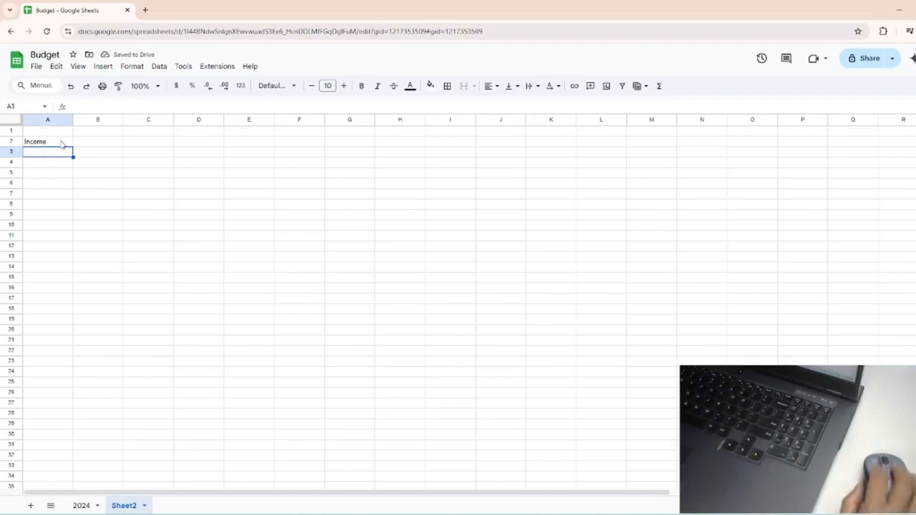
Step: Delete the extra sheet Sheet2 from the workbook, keeping the 2024 budget sheet
left_click(81, 506)
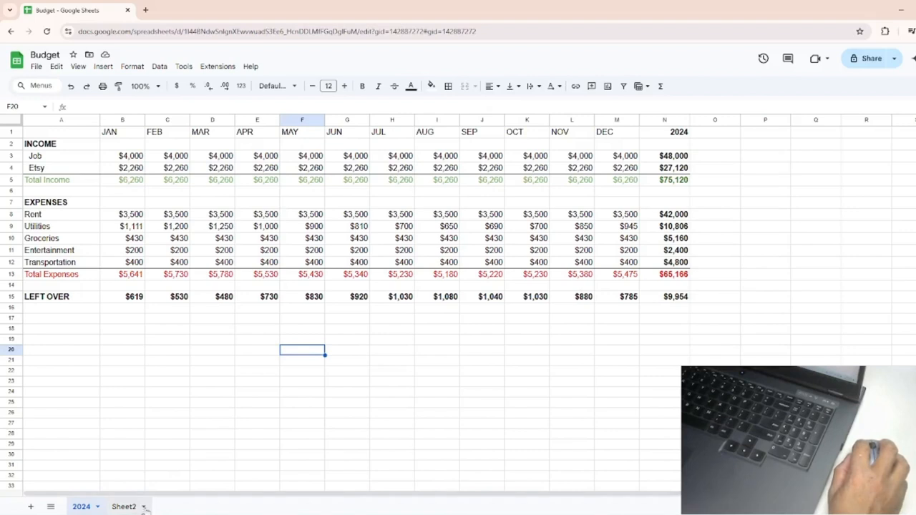
left_click(144, 507)
left_click(144, 507)
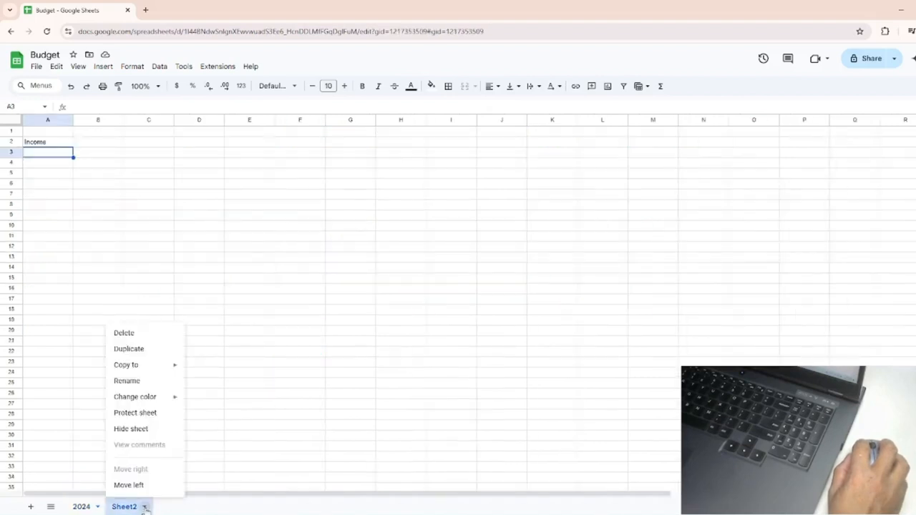
left_click(139, 337)
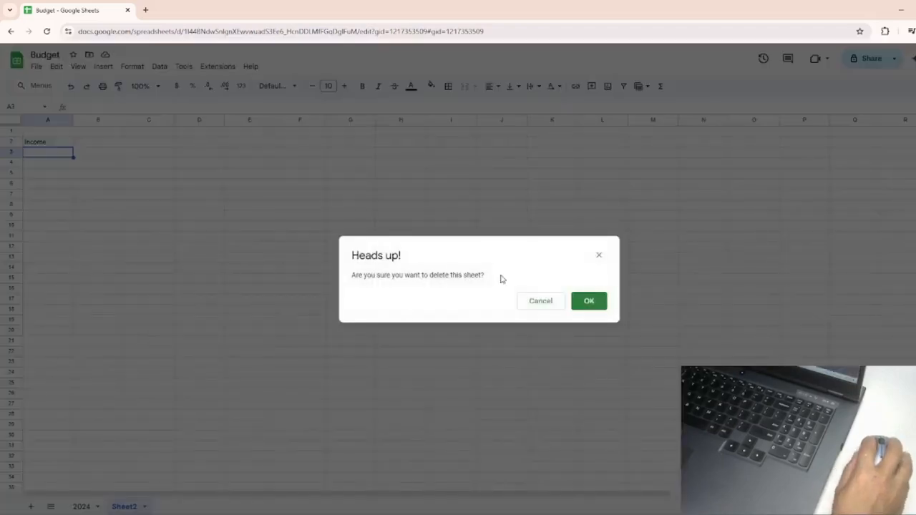
left_click(591, 302)
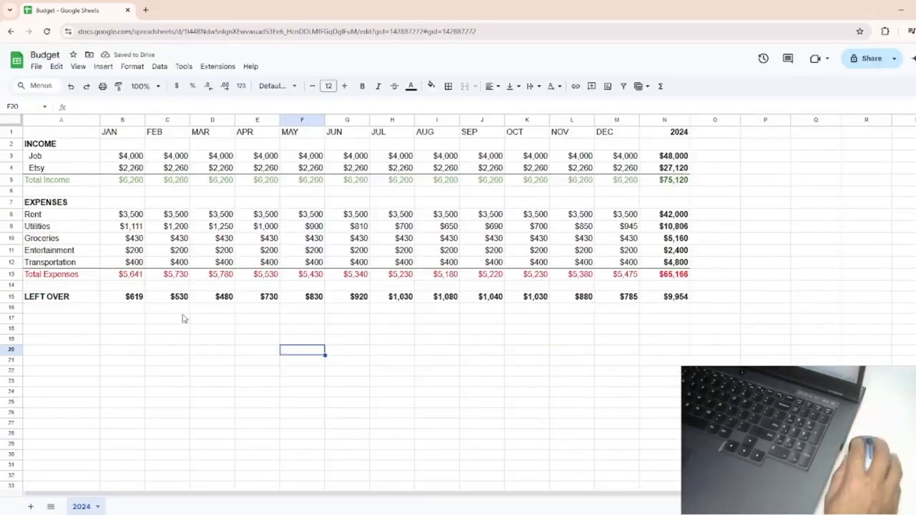
Step: Duplicate the 2024 sheet, compare it with the original and return to the copy
left_click(100, 508)
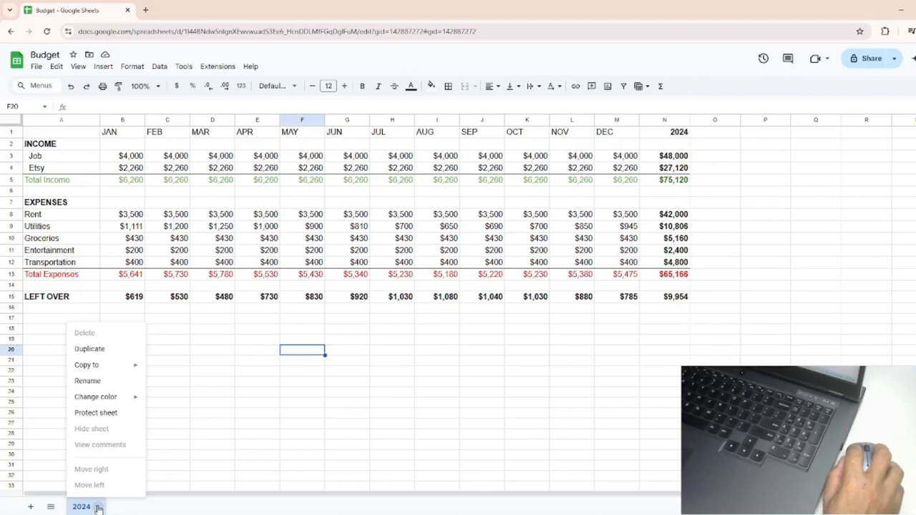
left_click(111, 353)
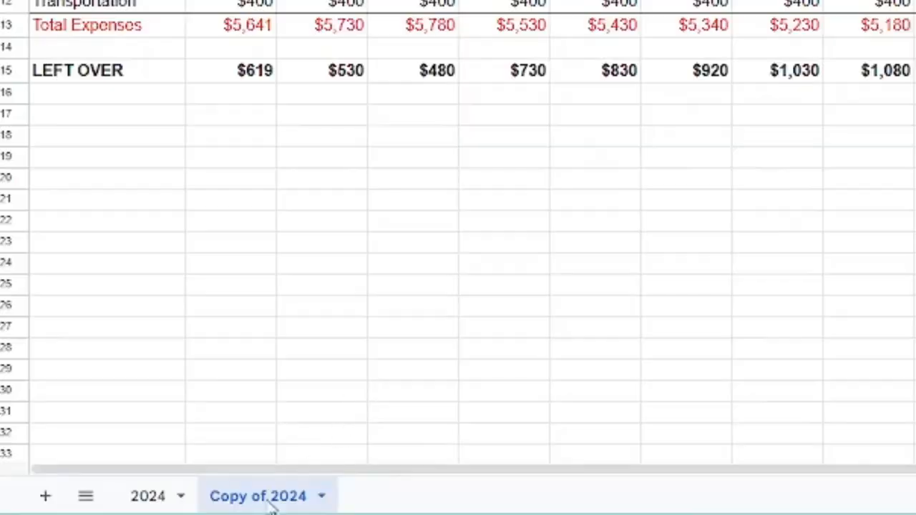
left_click(148, 498)
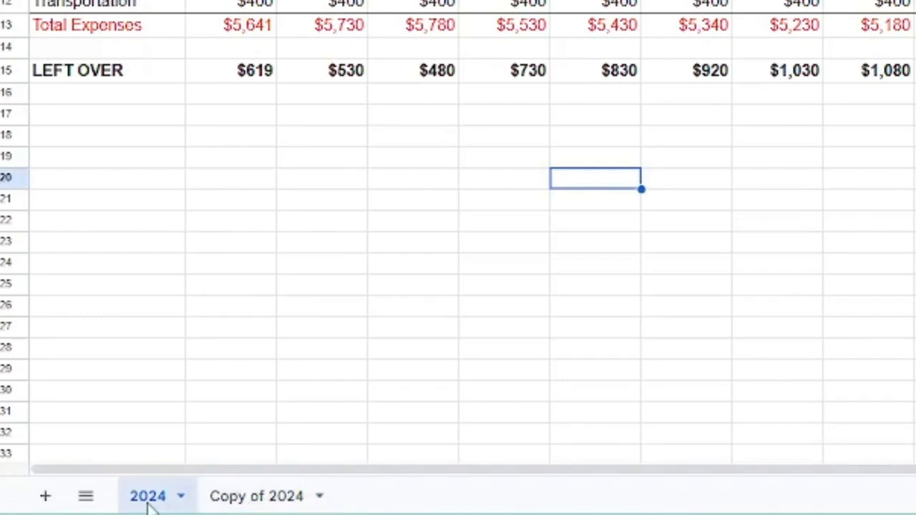
left_click(262, 501)
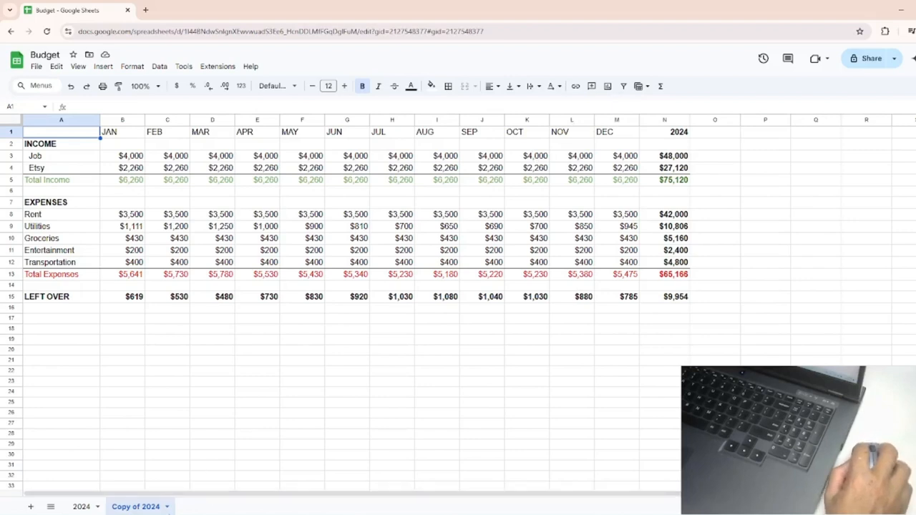
Step: Rename the duplicated budget sheet to 2025
left_click(168, 507)
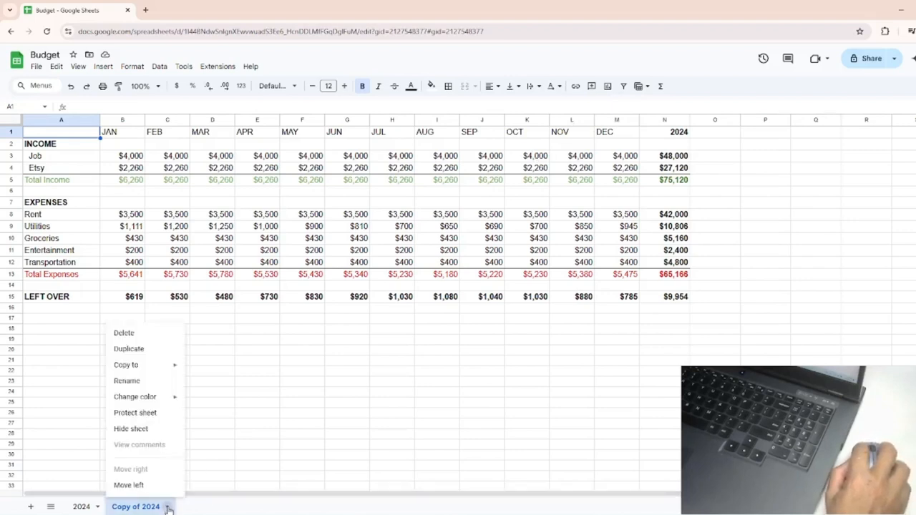
left_click(140, 382)
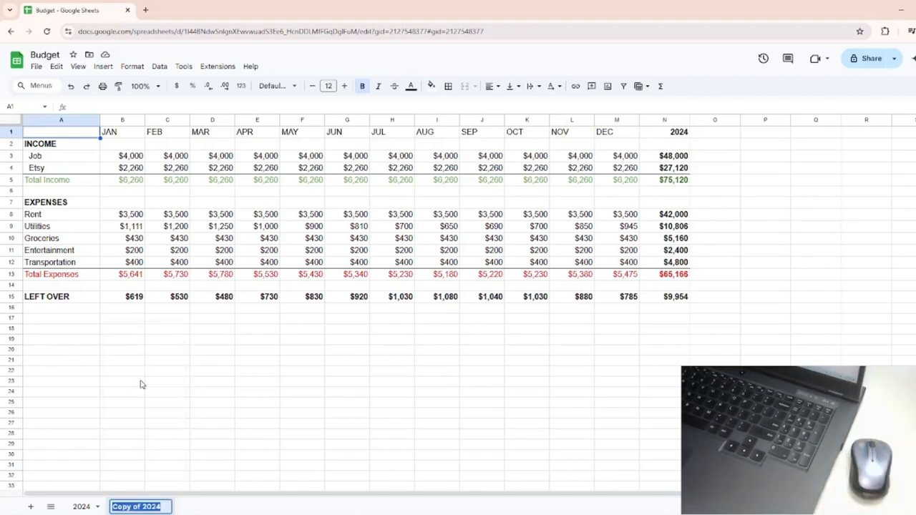
type("2025")
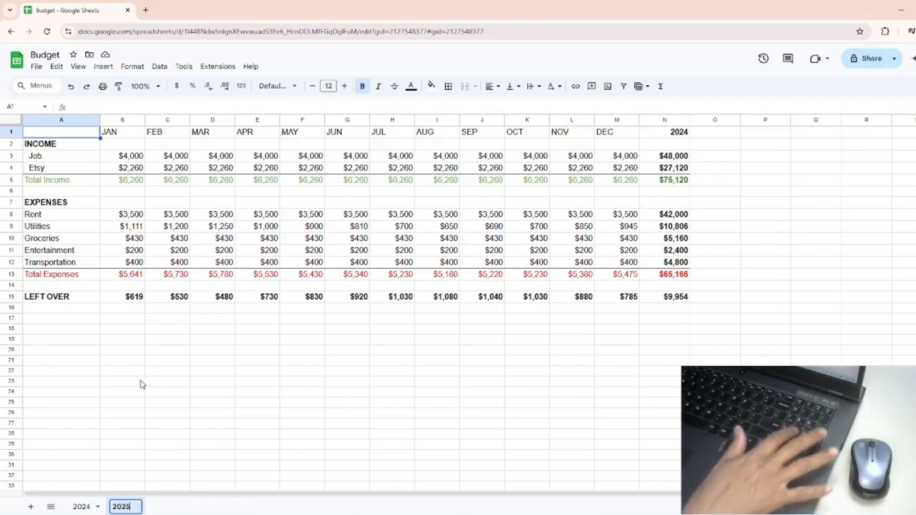
key("Return")
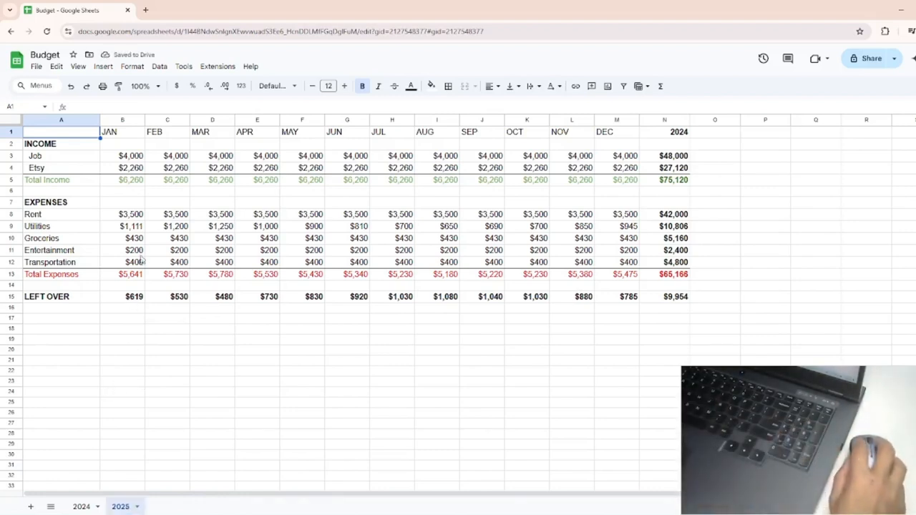
Step: Change the year heading in cell N1 of the 2025 sheet to 2025
left_click(671, 136)
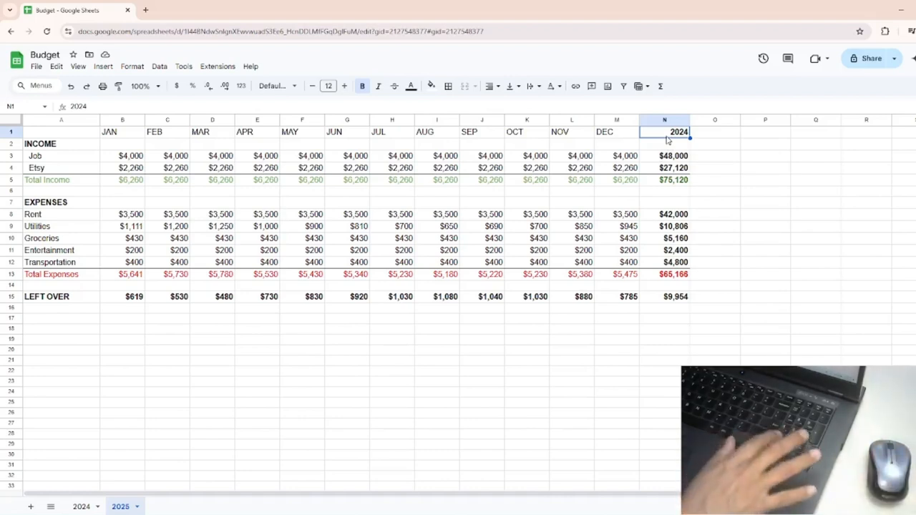
type("2025")
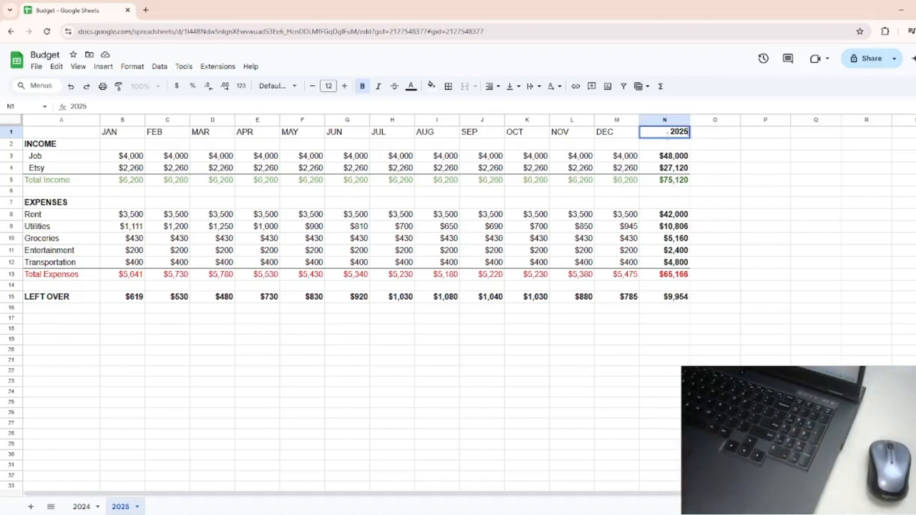
key("Return")
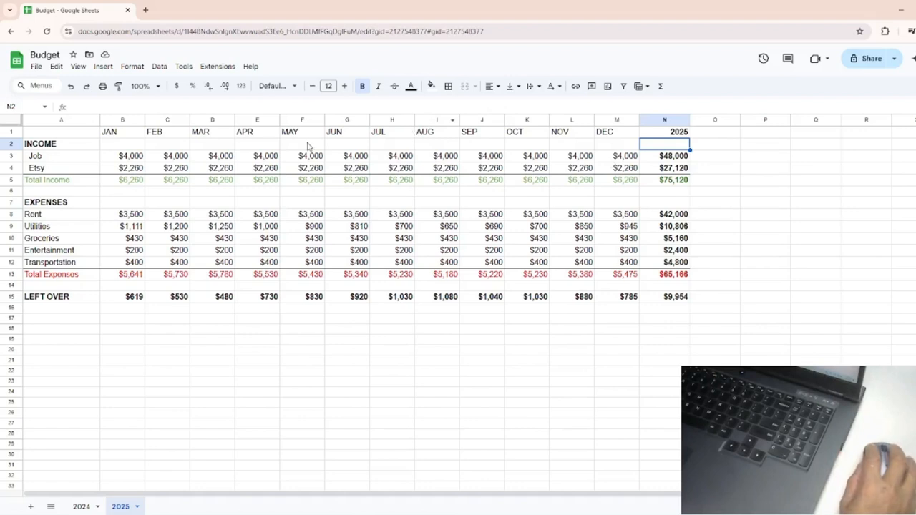
Step: Check the January Total Income formula and set the January Job income in B3 to 5000
left_click(131, 160)
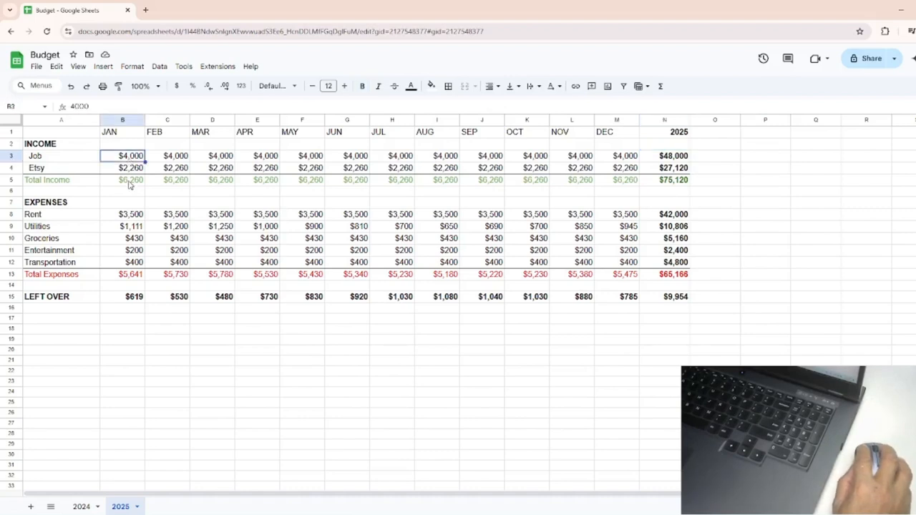
left_click(130, 184)
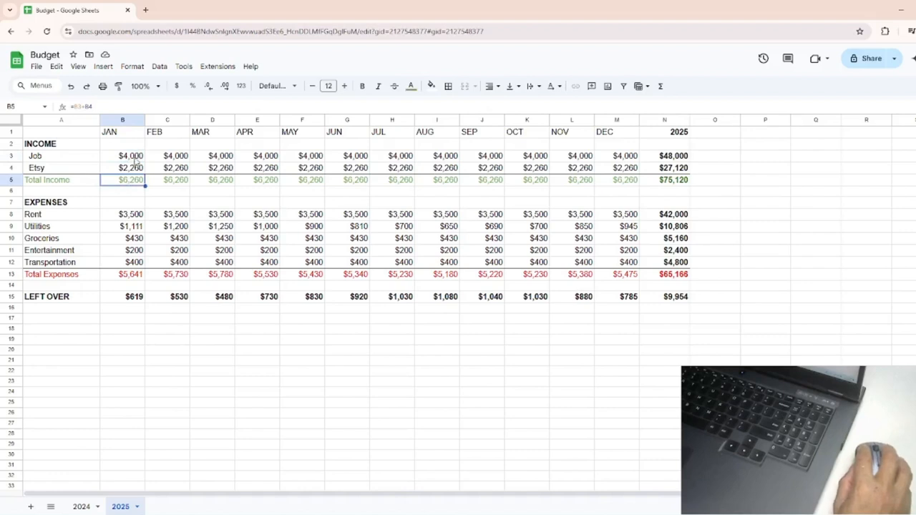
left_click(136, 162)
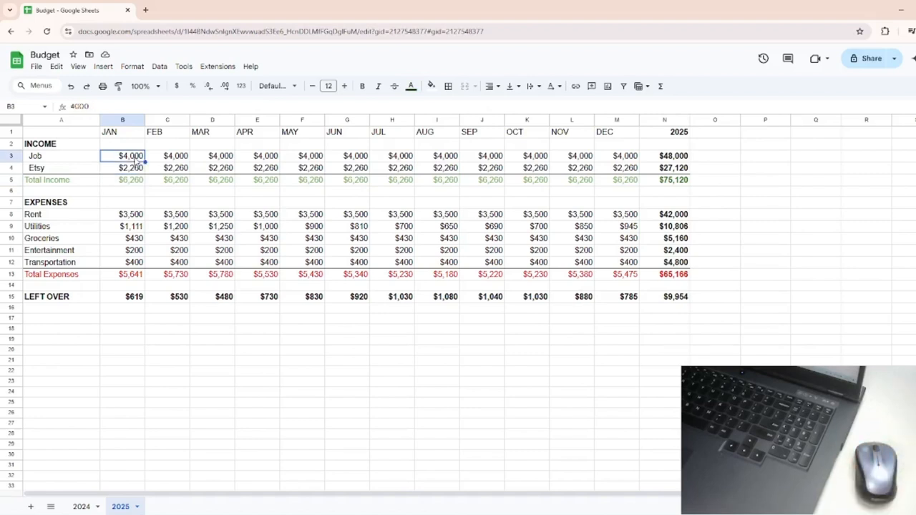
type("50")
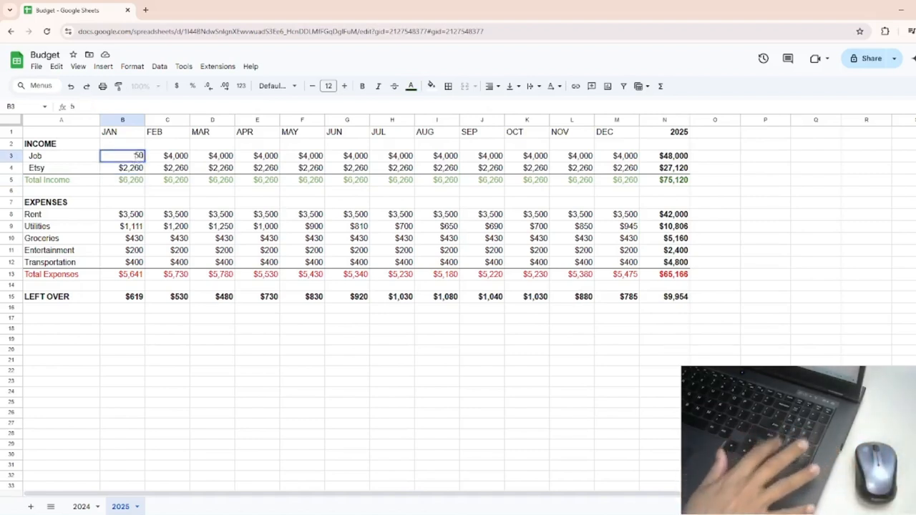
type("00")
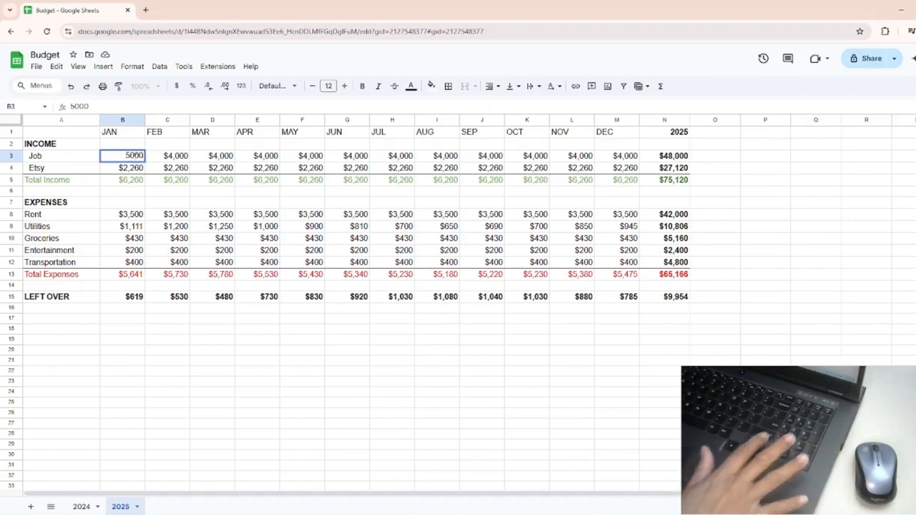
key("Return")
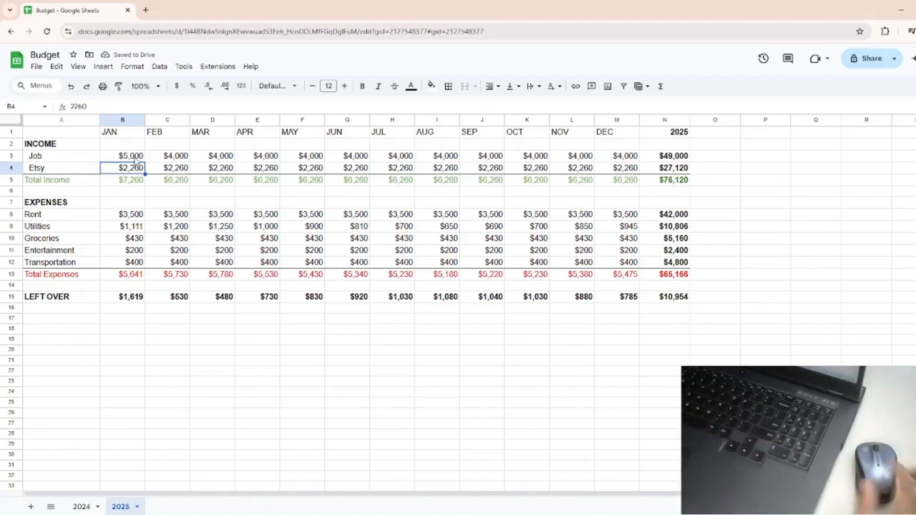
Step: Examine how the January Job and Etsy amounts feed the Total Income formula, and review the Job income entries across the months
left_click(136, 159)
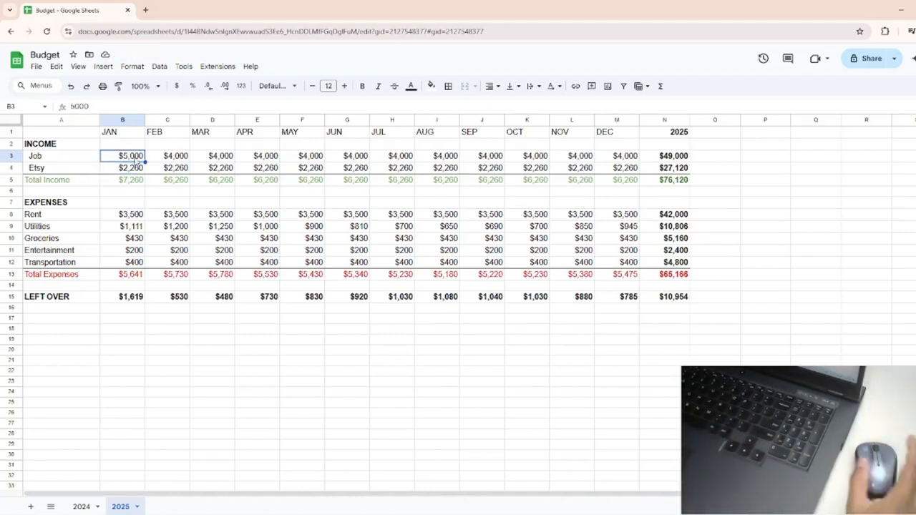
left_click(132, 171)
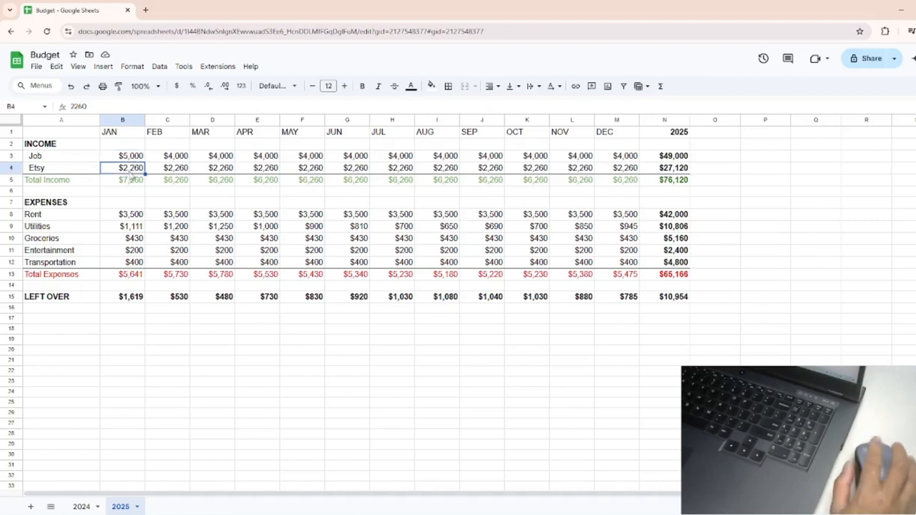
left_click(131, 184)
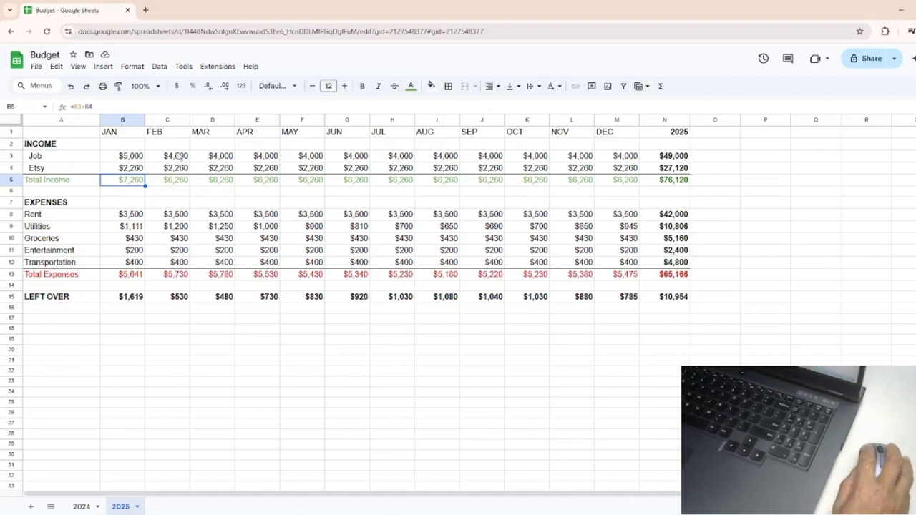
left_click_drag(131, 159, 131, 170)
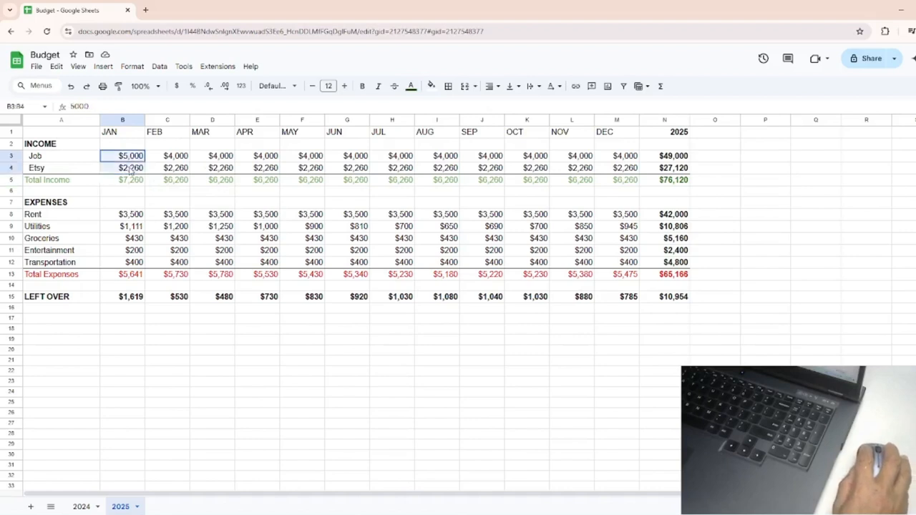
left_click(165, 158)
left_click(131, 157)
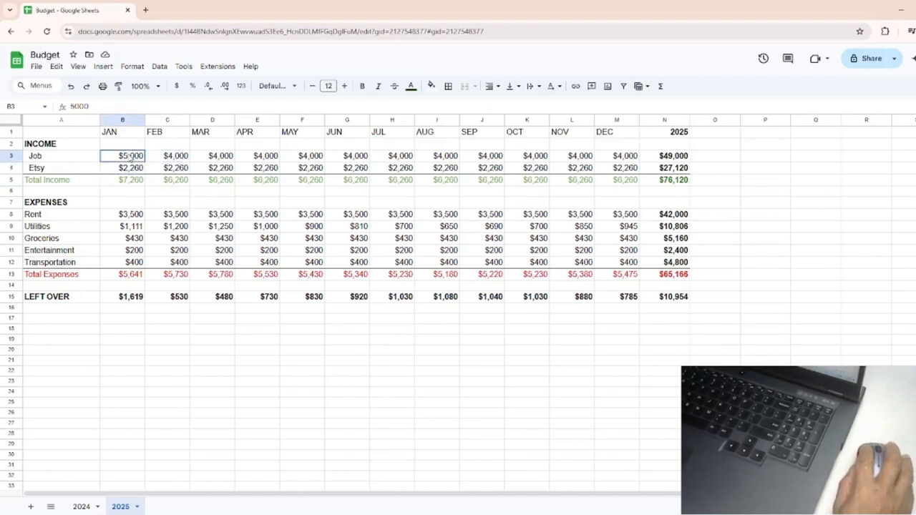
left_click_drag(131, 157, 529, 154)
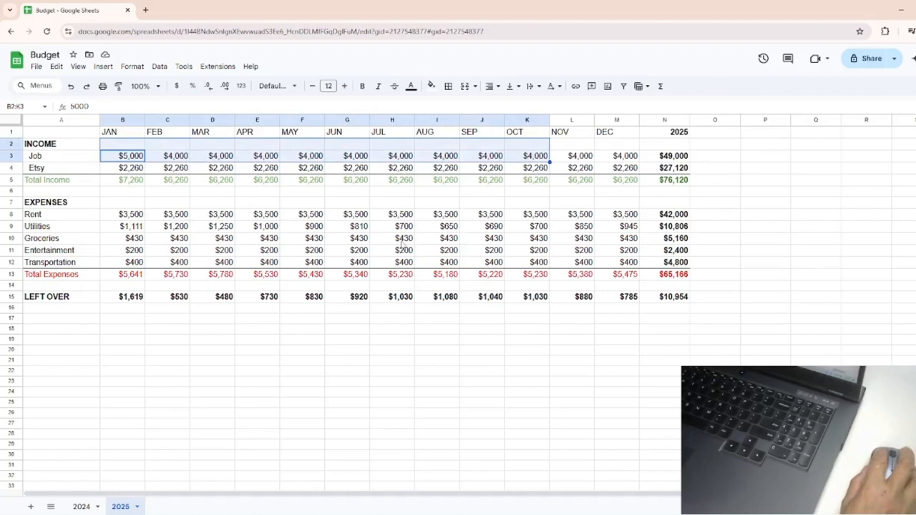
left_click(390, 263)
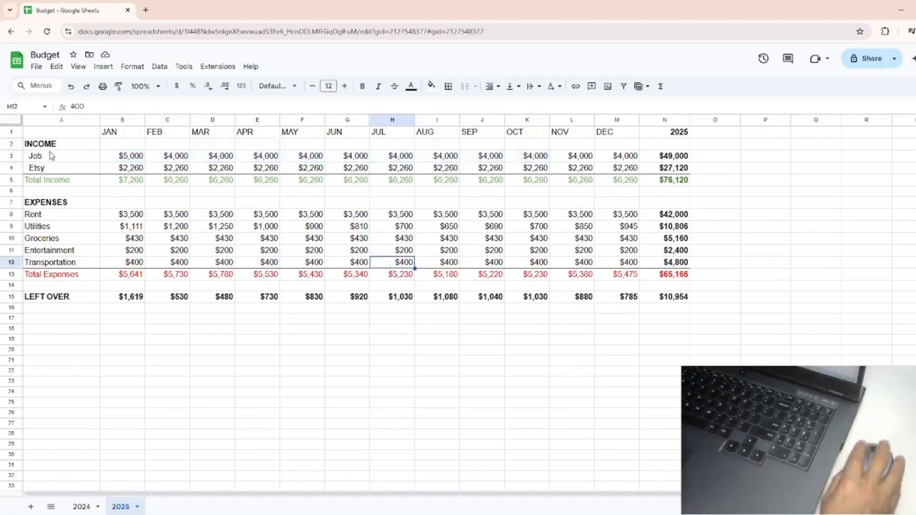
Step: Clear the monthly Job and Etsy income amounts in B3:M4, and check the formulas in the Total Income row and the yearly Job total
left_click(125, 157)
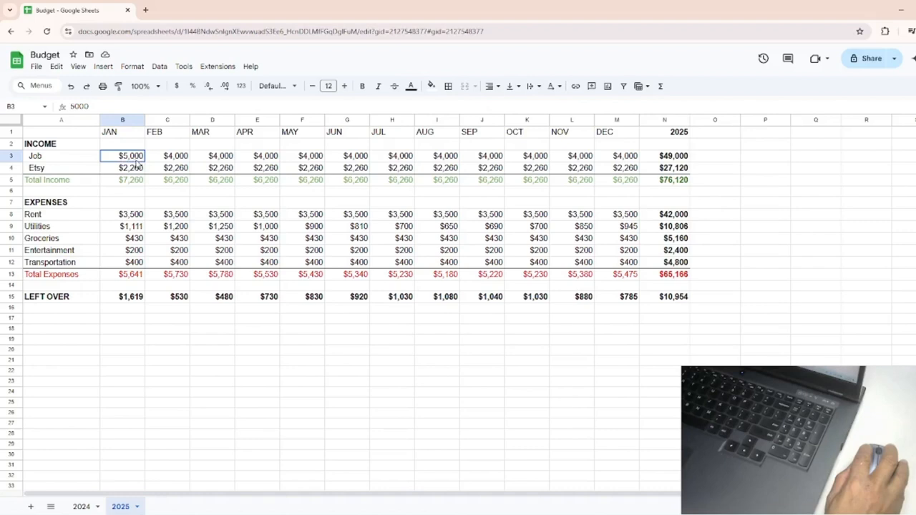
left_click_drag(151, 161, 604, 155)
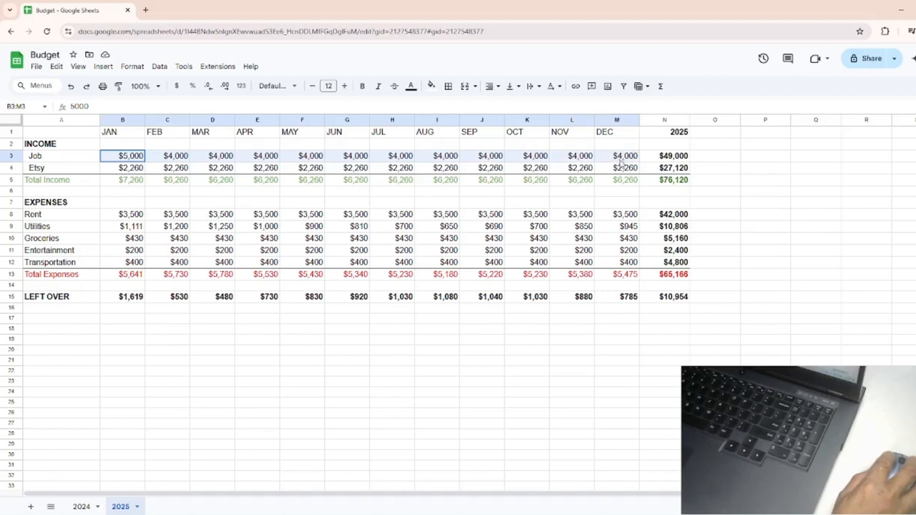
left_click_drag(621, 163, 624, 169)
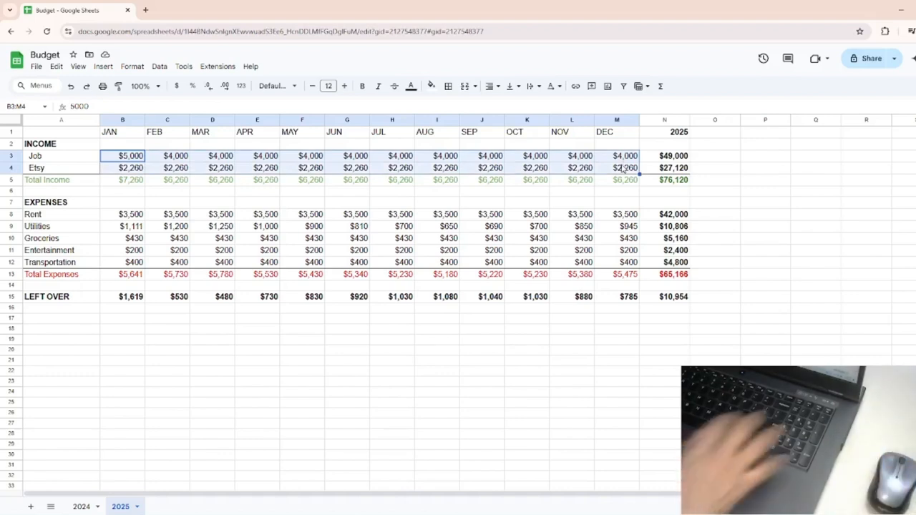
key("Delete")
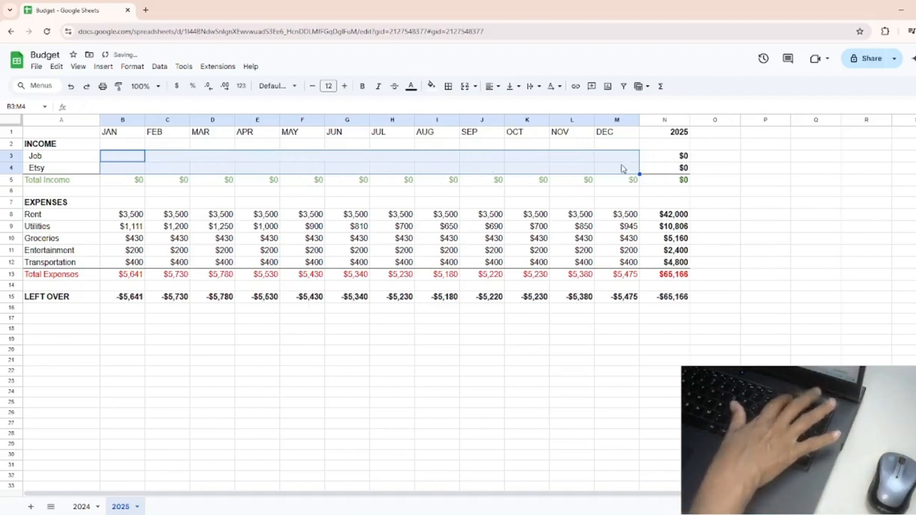
left_click(121, 155)
left_click(142, 185)
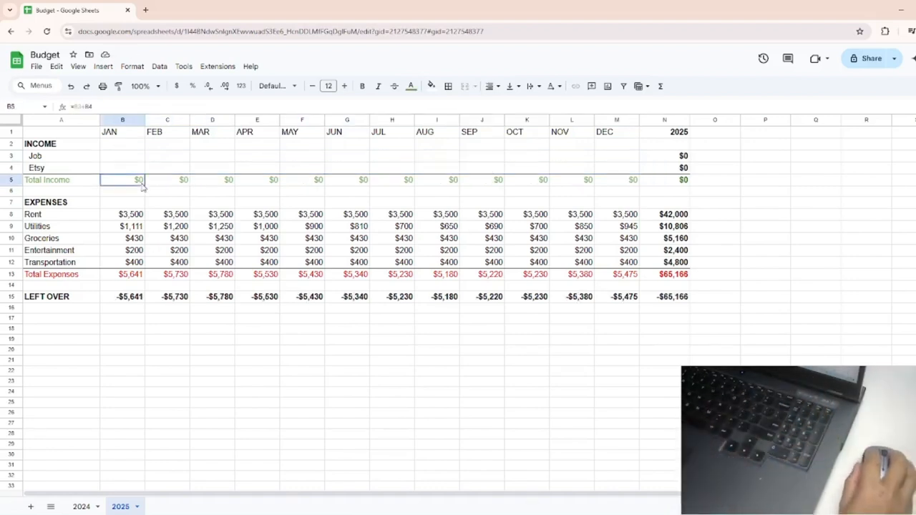
left_click(173, 185)
left_click(226, 177)
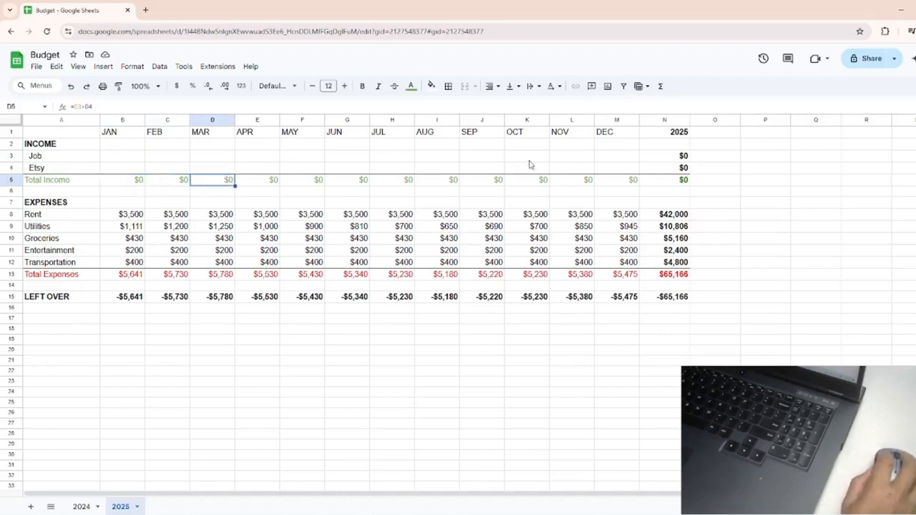
left_click(669, 157)
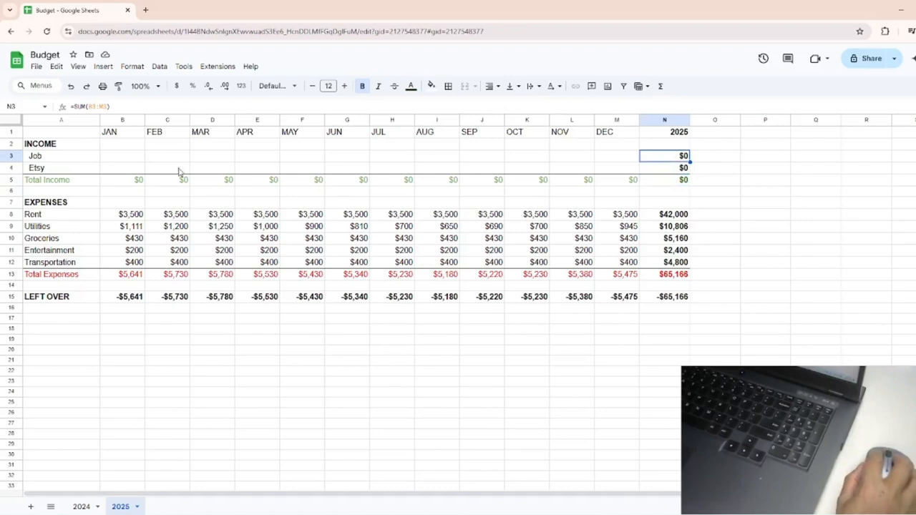
Step: Enter the January income on the 2025 sheet as 4500 for Job and 210 for Etsy
left_click(122, 159)
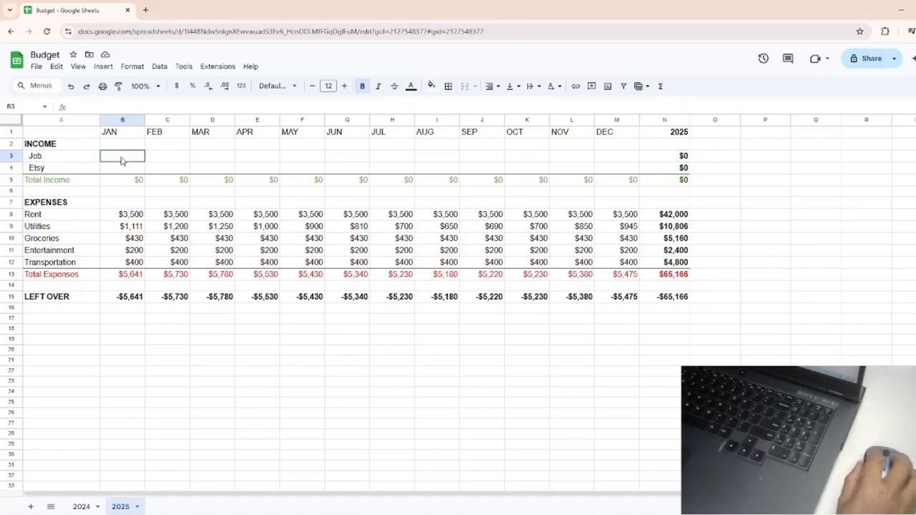
type("4500")
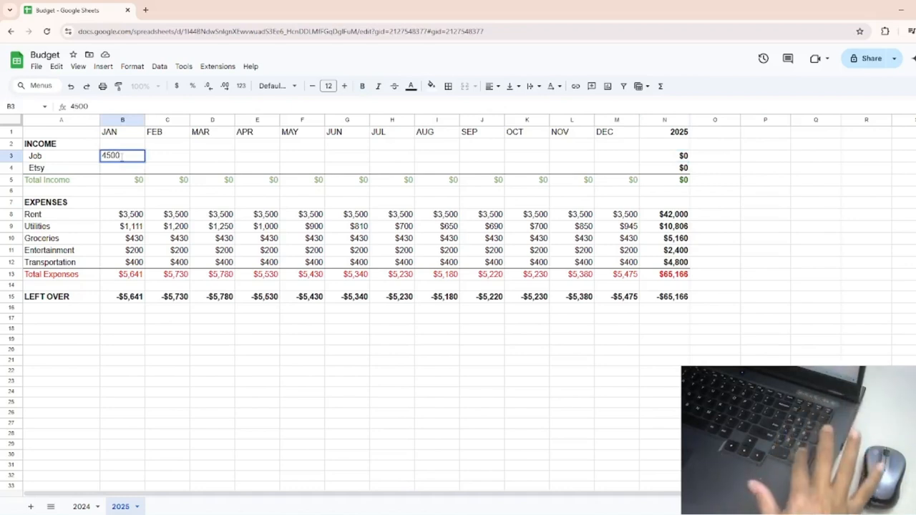
key("Return")
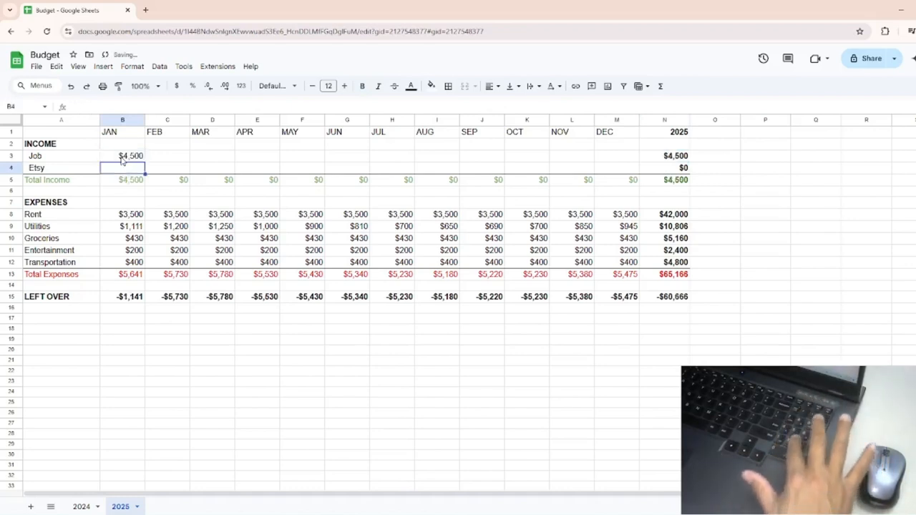
type("210")
key("Return")
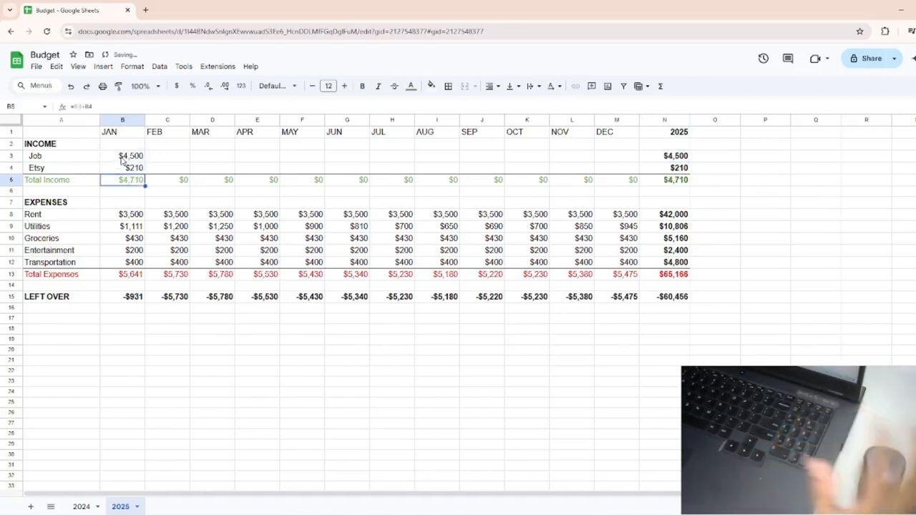
Step: Clear the January income amounts in B3:B4 and all monthly expense amounts from Rent to Transportation in B8:M12
left_click_drag(136, 156, 134, 164)
key("Delete")
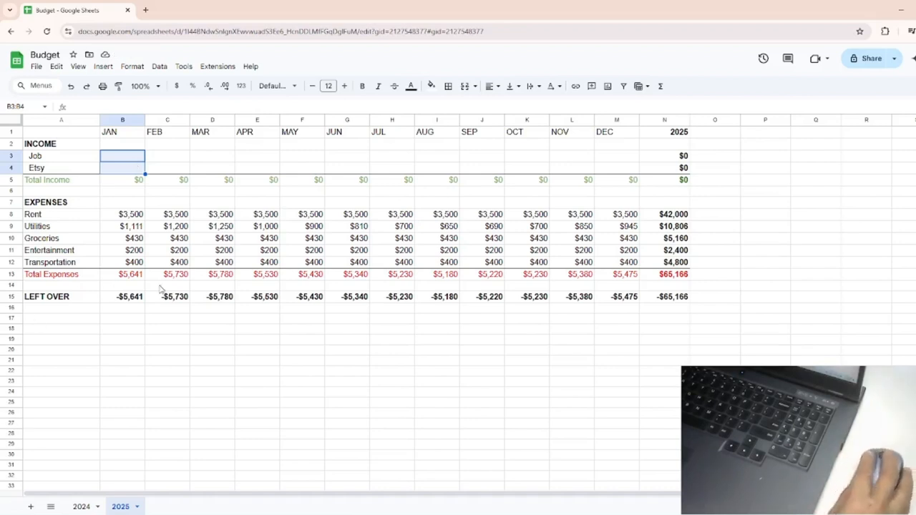
left_click(128, 217)
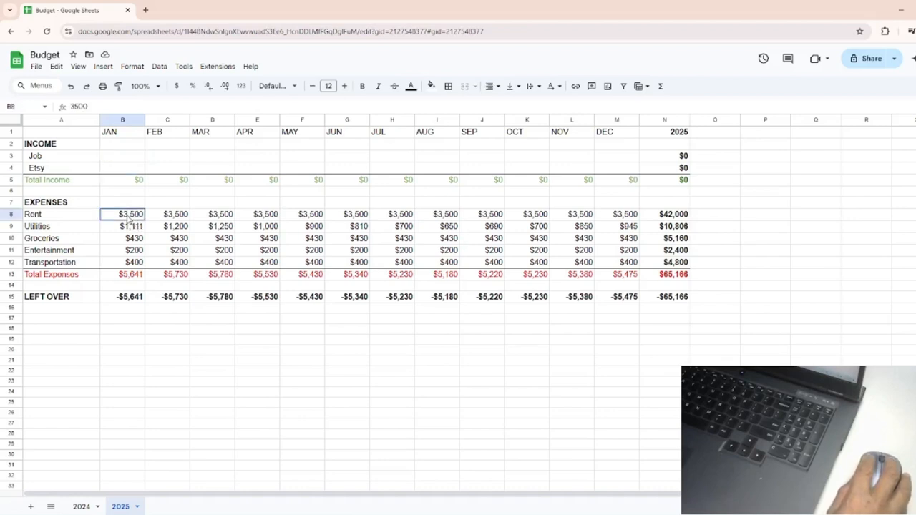
left_click_drag(128, 219, 126, 222)
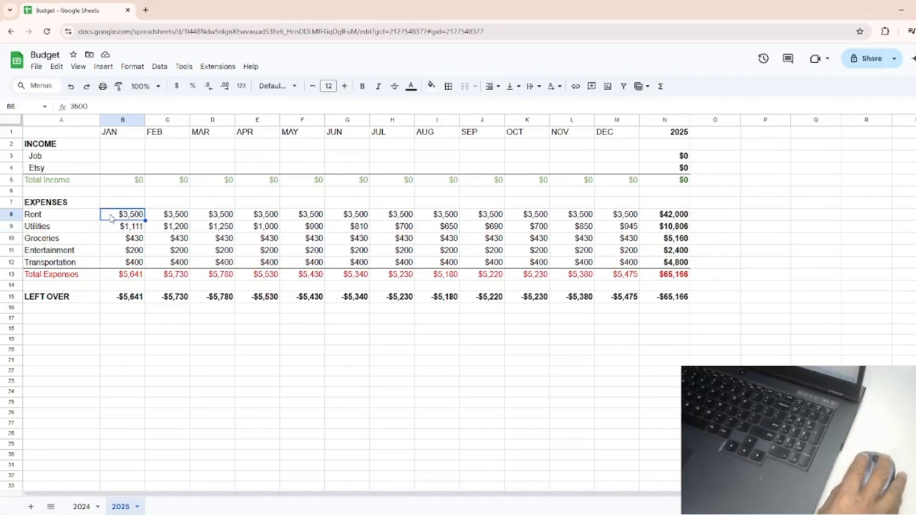
left_click_drag(107, 217, 624, 217)
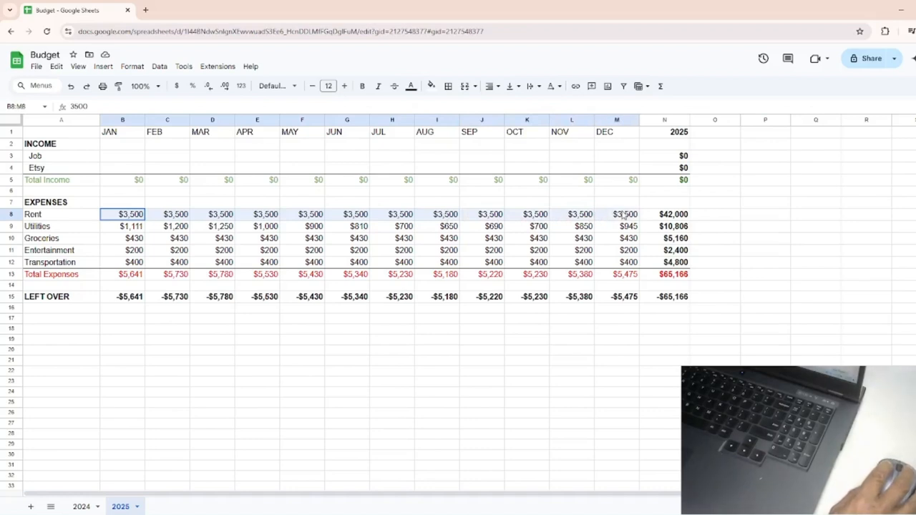
left_click_drag(624, 217, 623, 264)
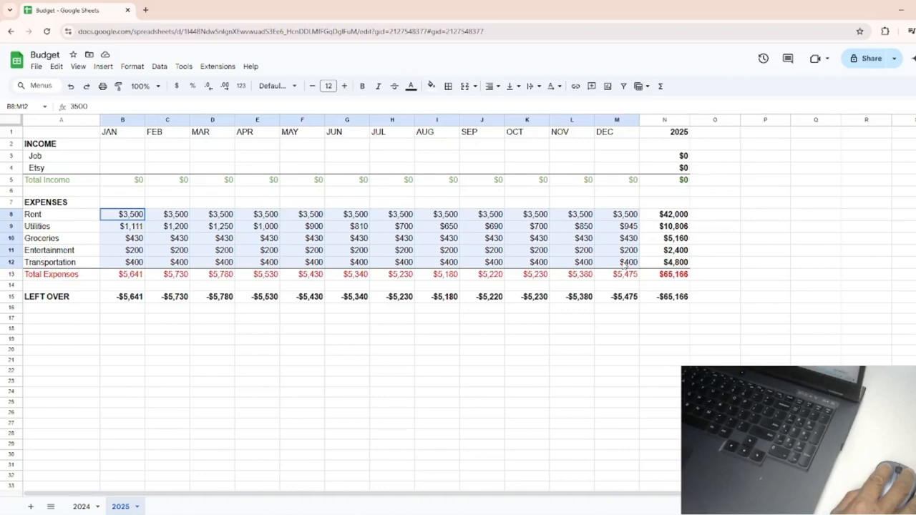
left_click_drag(625, 263, 625, 265)
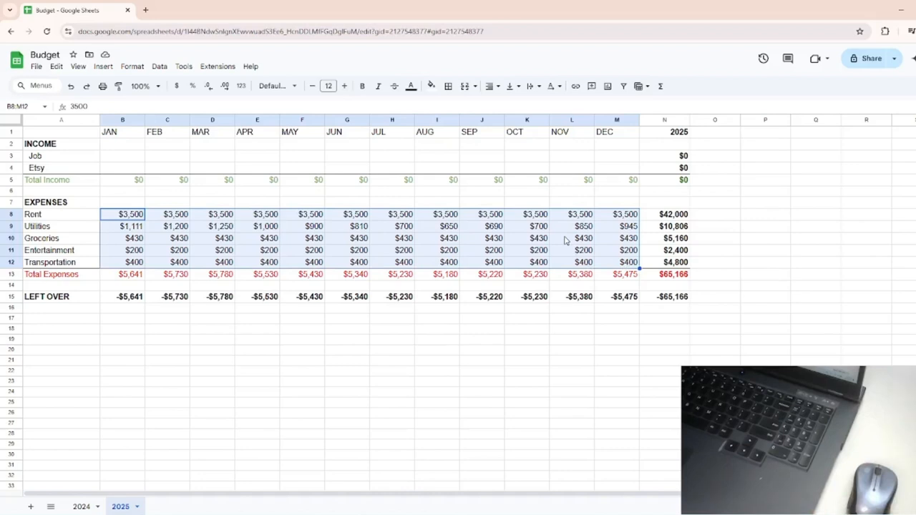
key("Delete")
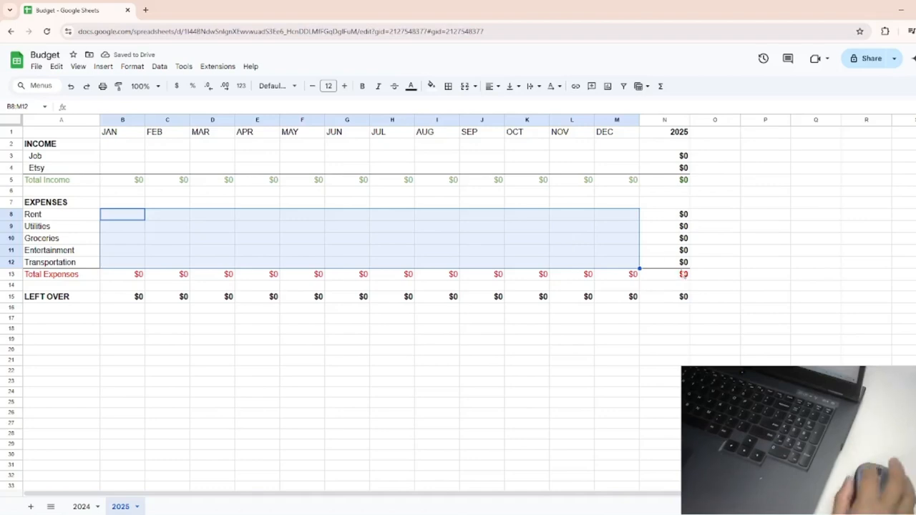
left_click(277, 351)
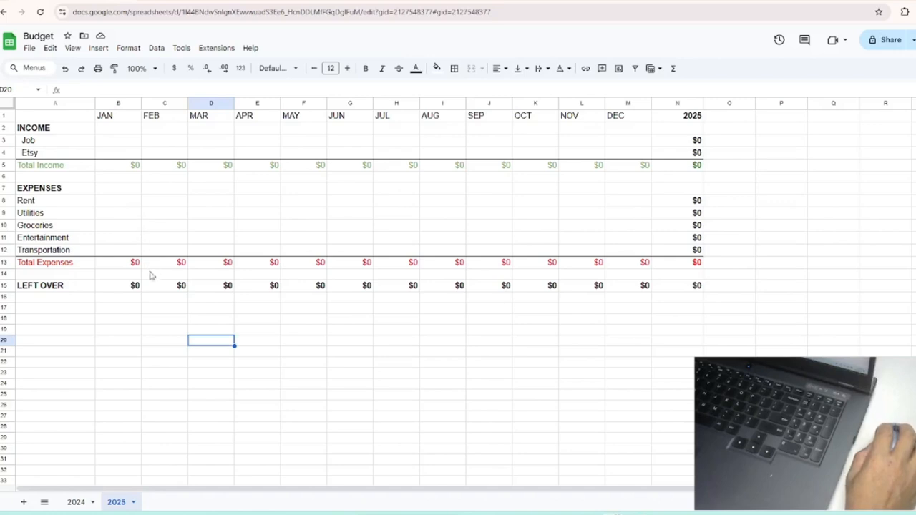
Step: Duplicate the emptied 2025 sheet and rename the copy as Template
left_click(133, 504)
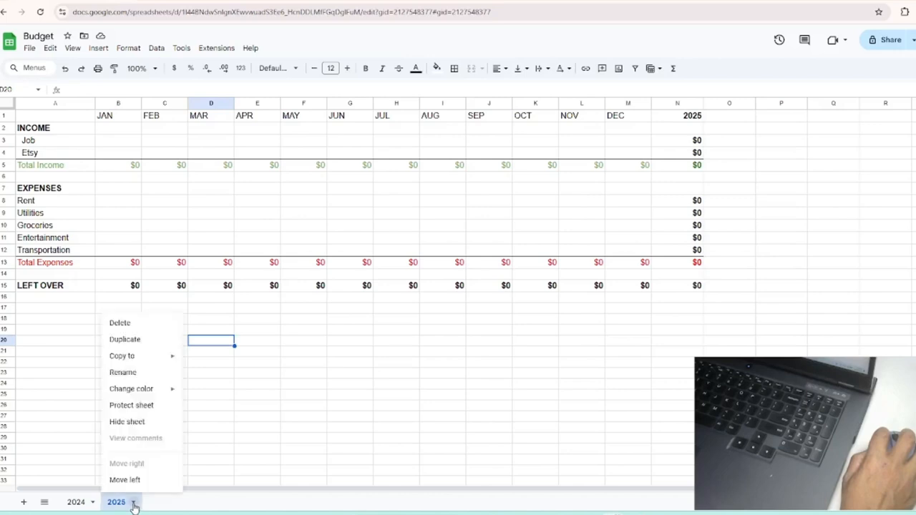
left_click(115, 340)
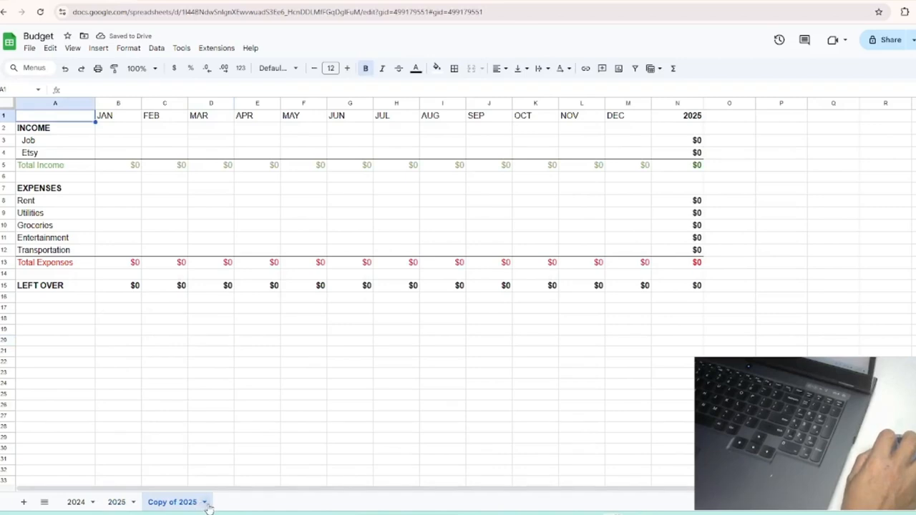
left_click(206, 504)
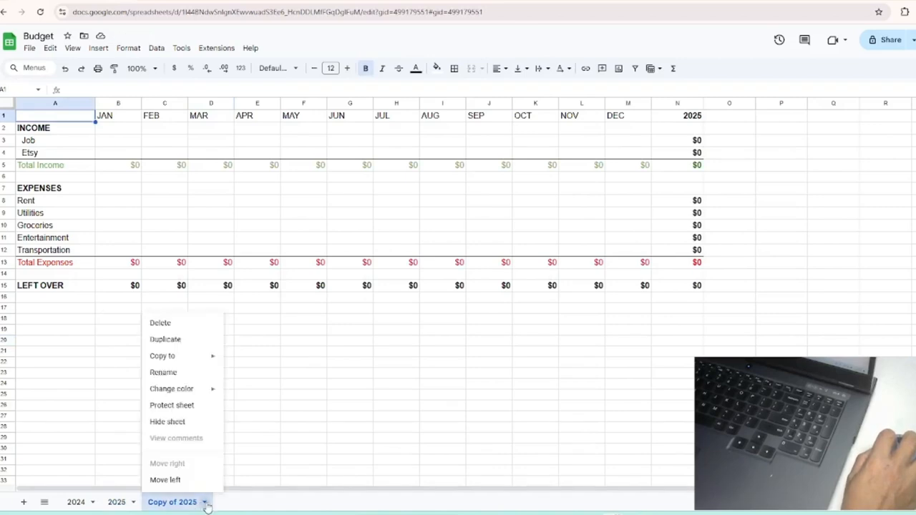
left_click(166, 373)
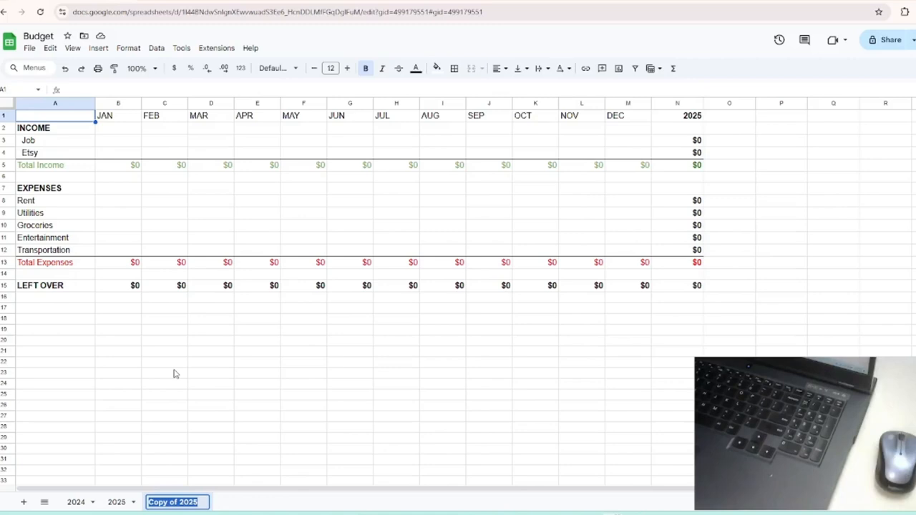
type("Template")
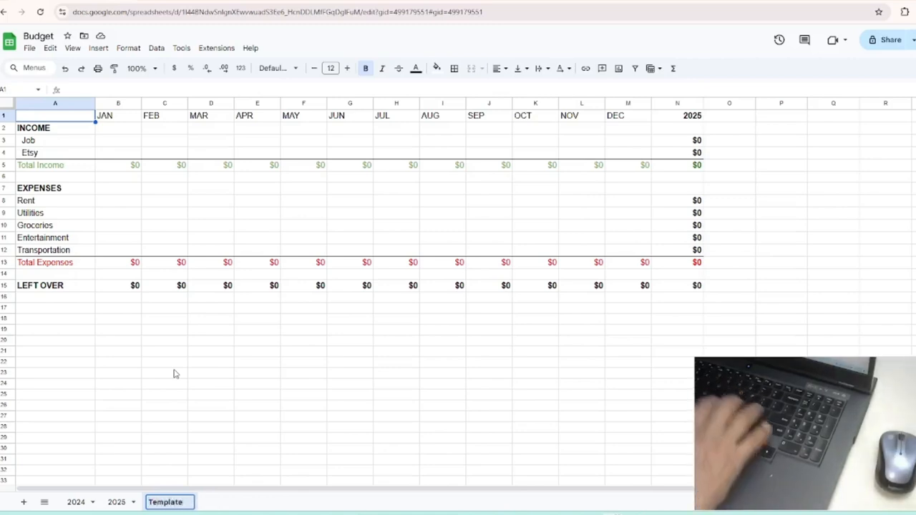
key("Return")
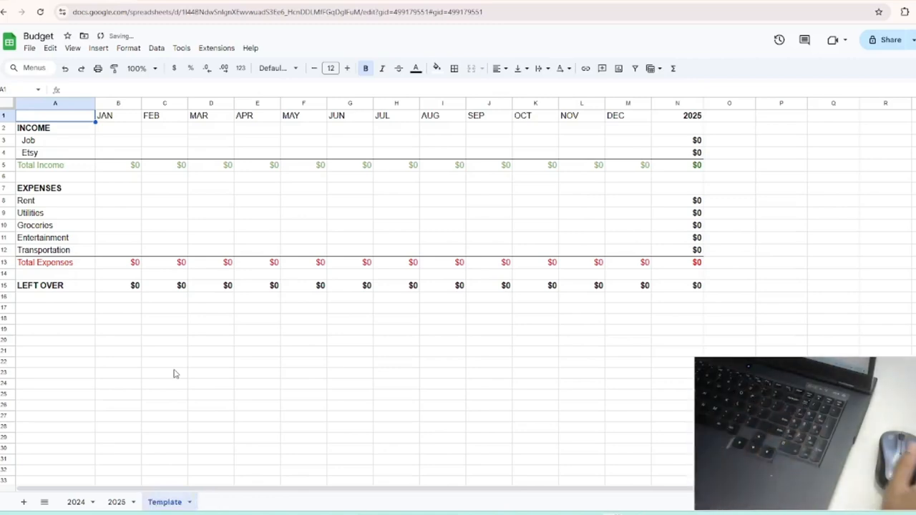
Step: Check the 2025 sheet, then replace the year heading in N1 of the Template sheet with Year
left_click(115, 503)
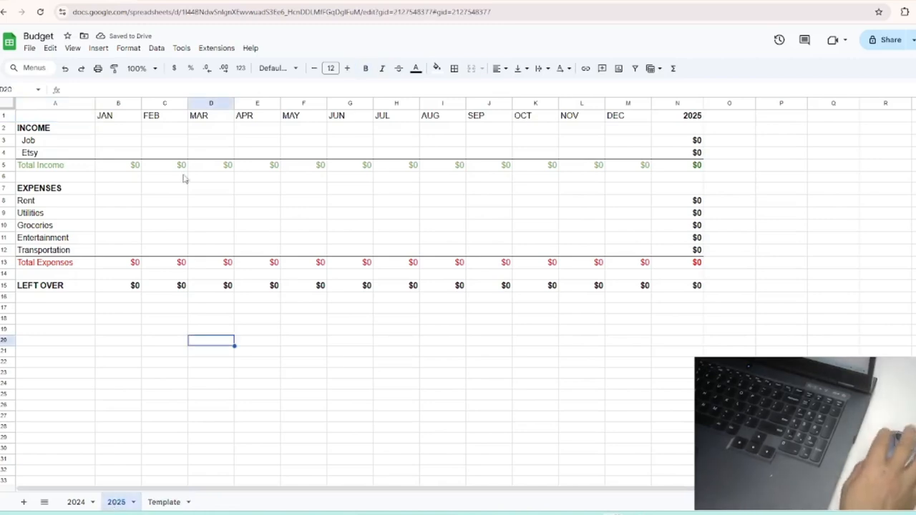
left_click(630, 225)
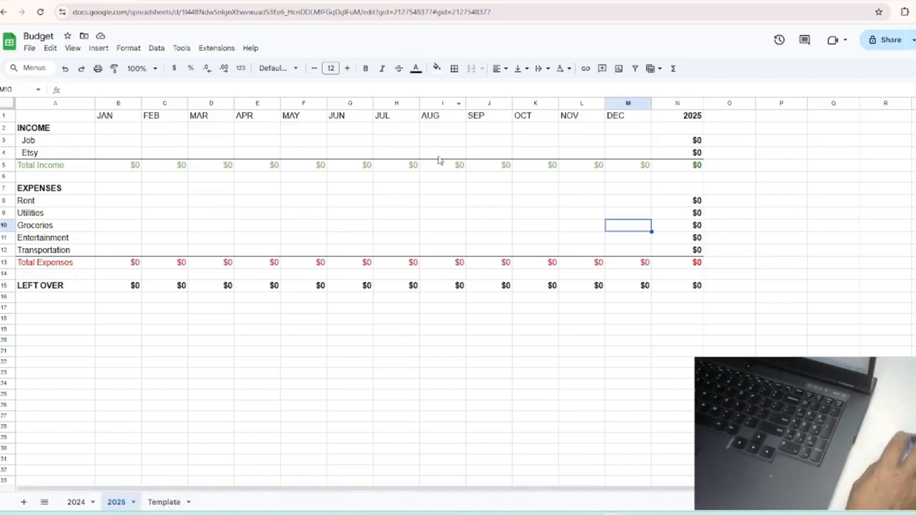
left_click(188, 503)
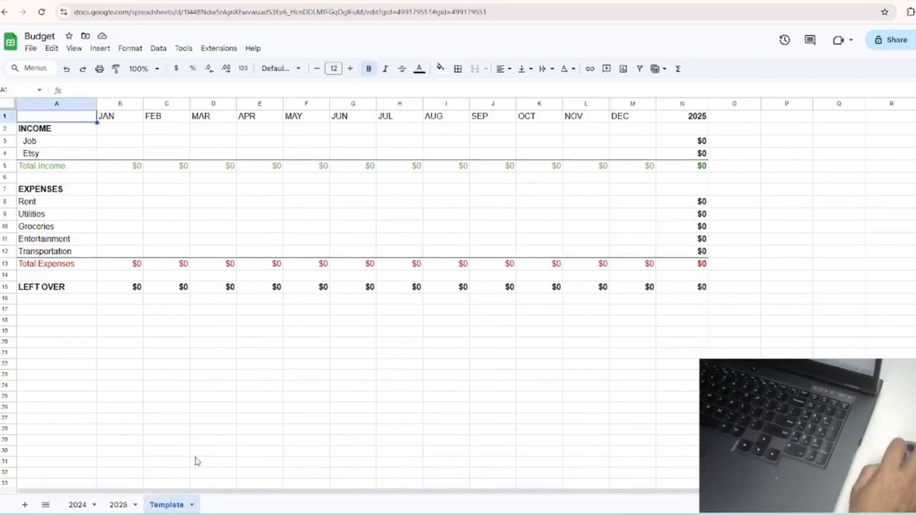
left_click(679, 118)
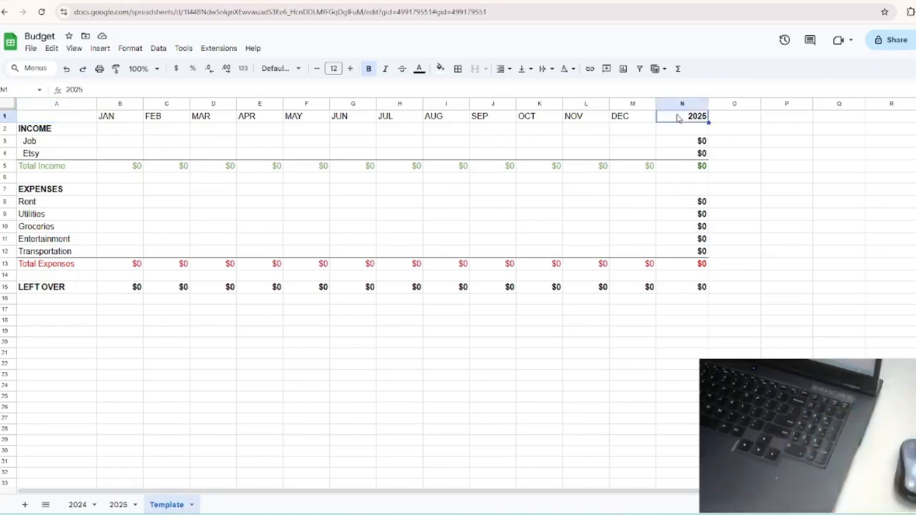
key("Delete")
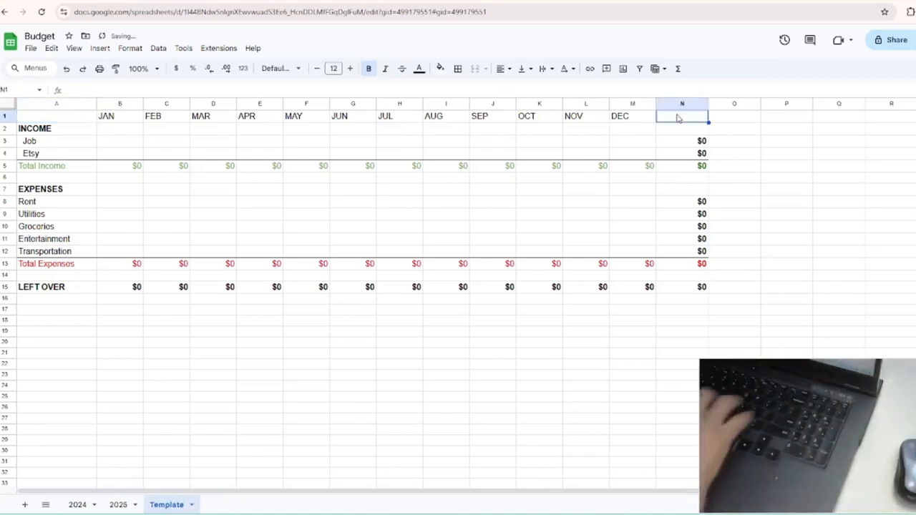
type("Y")
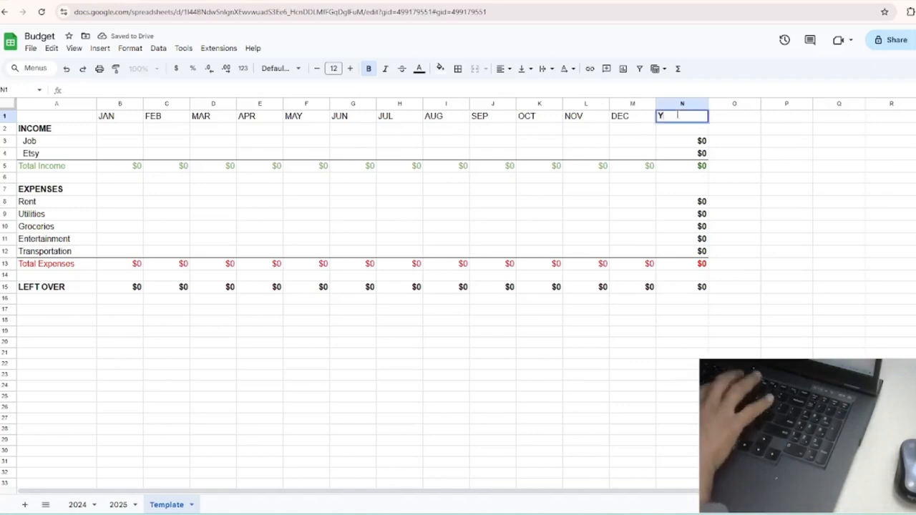
type("ear")
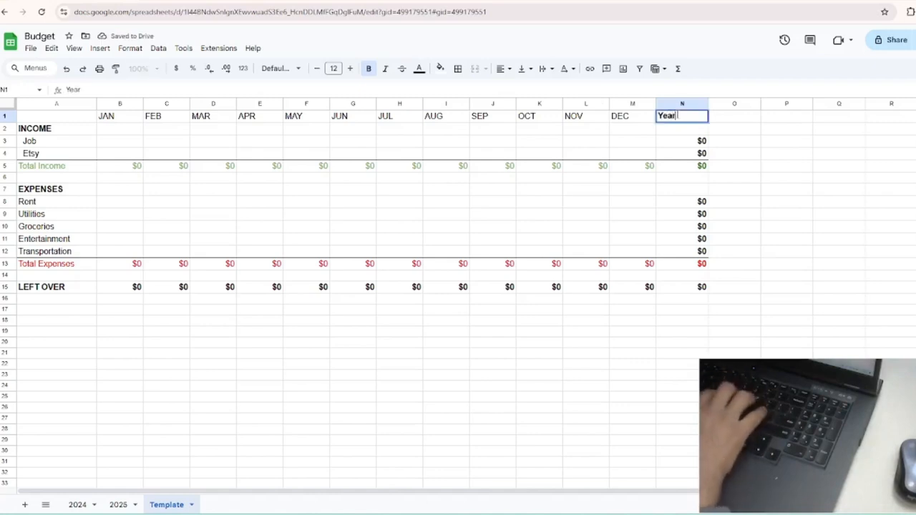
key("Return")
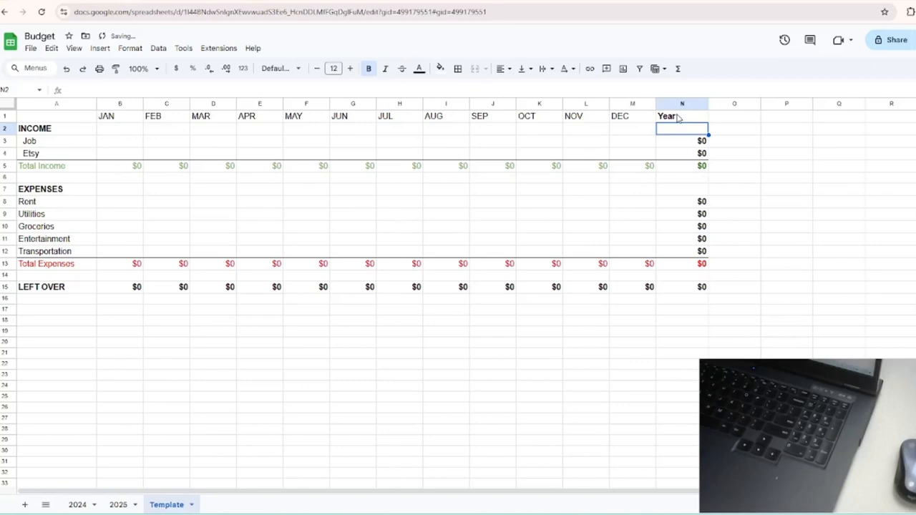